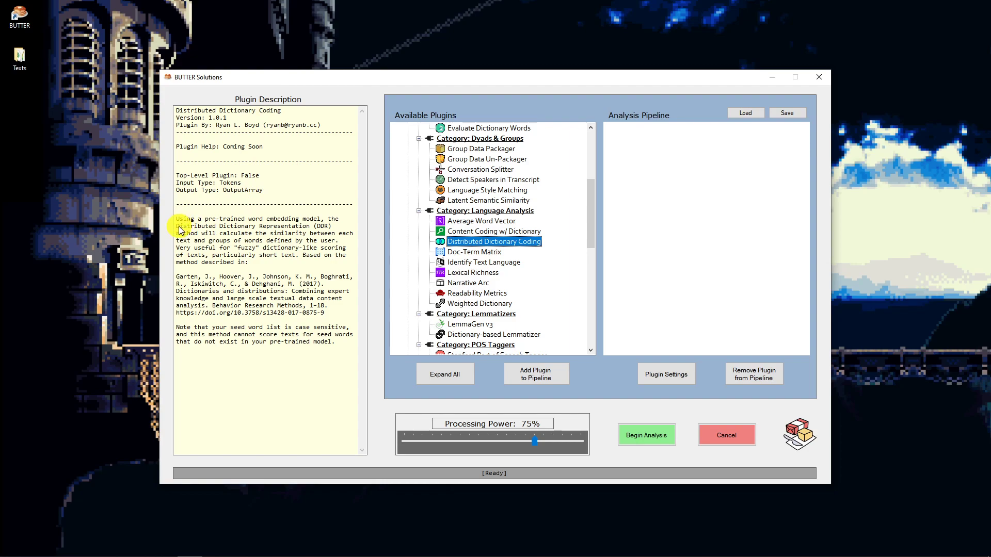
Step: Read the Distributed Dictionary Coding plugin description, highlighting the reference to the 2017 paper behind the method
left_click(333, 227)
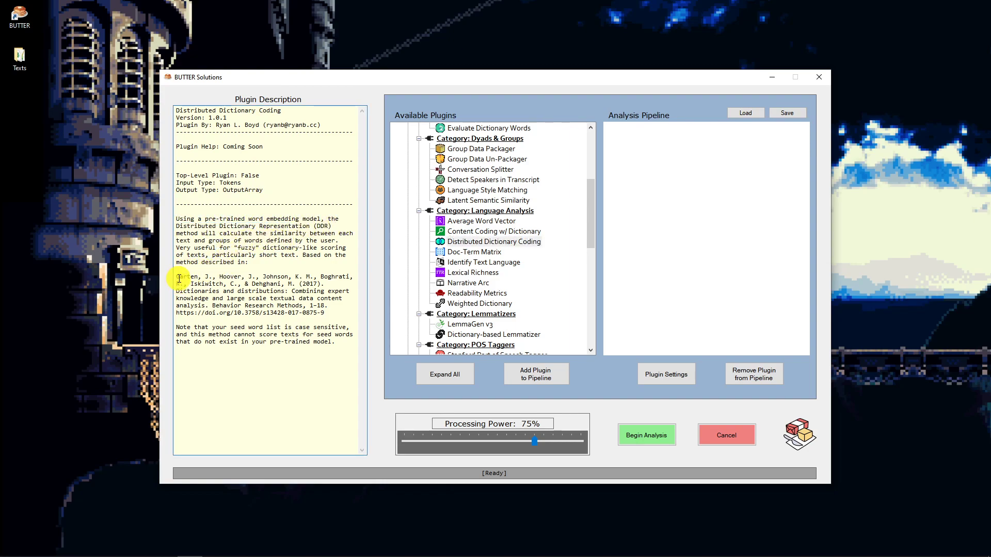
left_click_drag(176, 277, 334, 316)
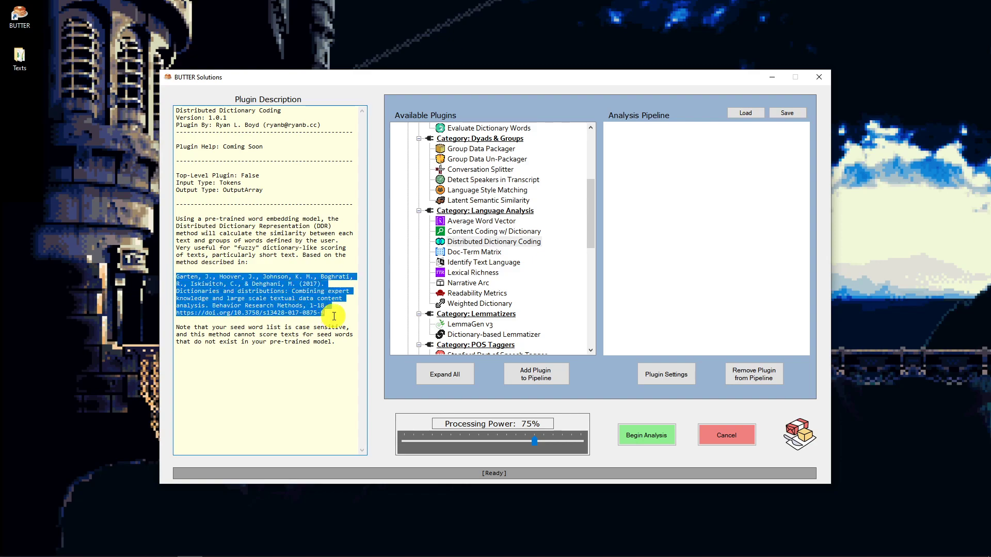
left_click(333, 316)
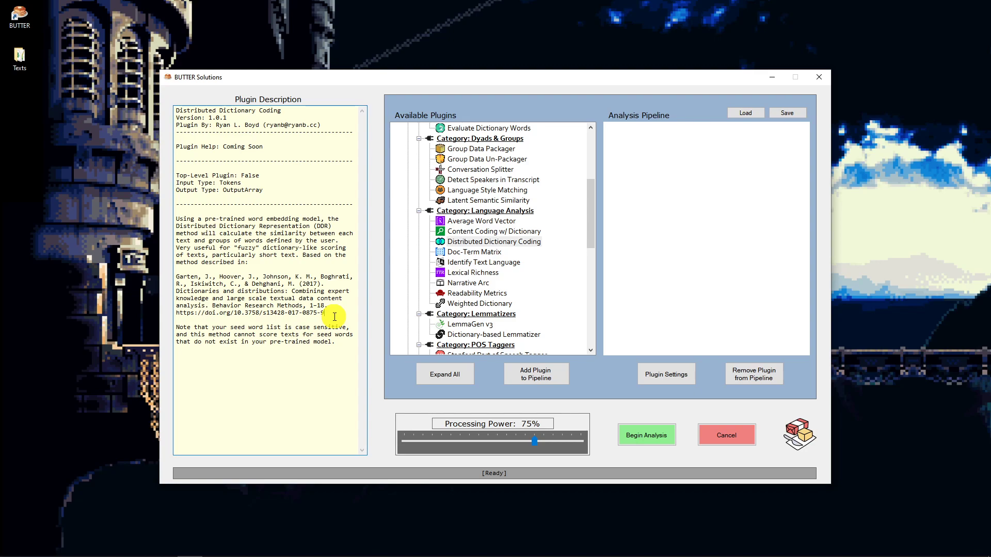
left_click_drag(330, 313, 162, 273)
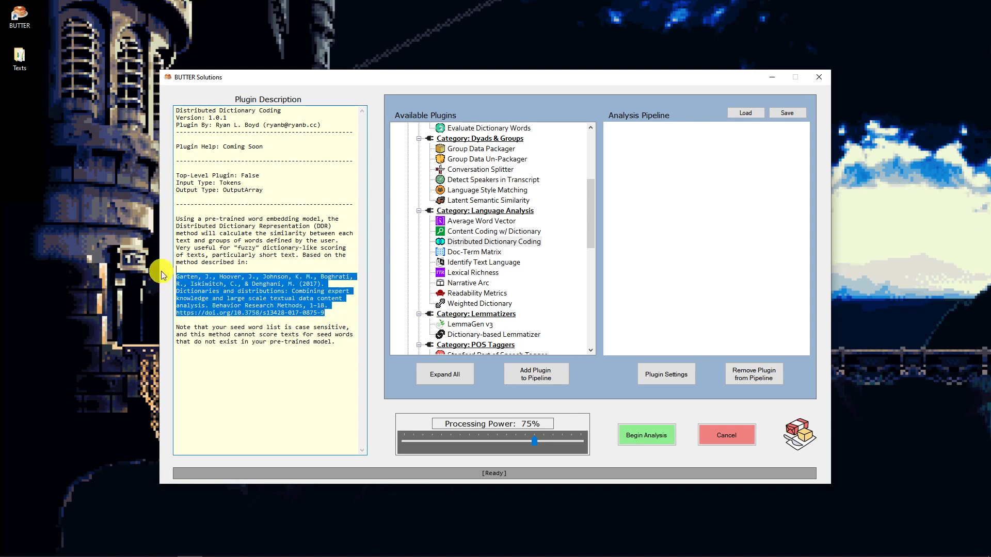
left_click(265, 233)
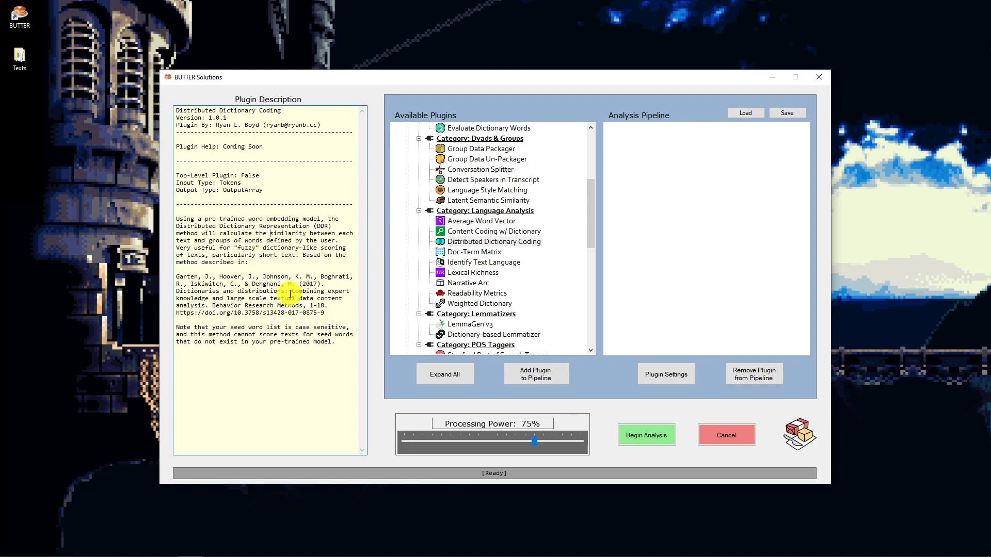
left_click(468, 242)
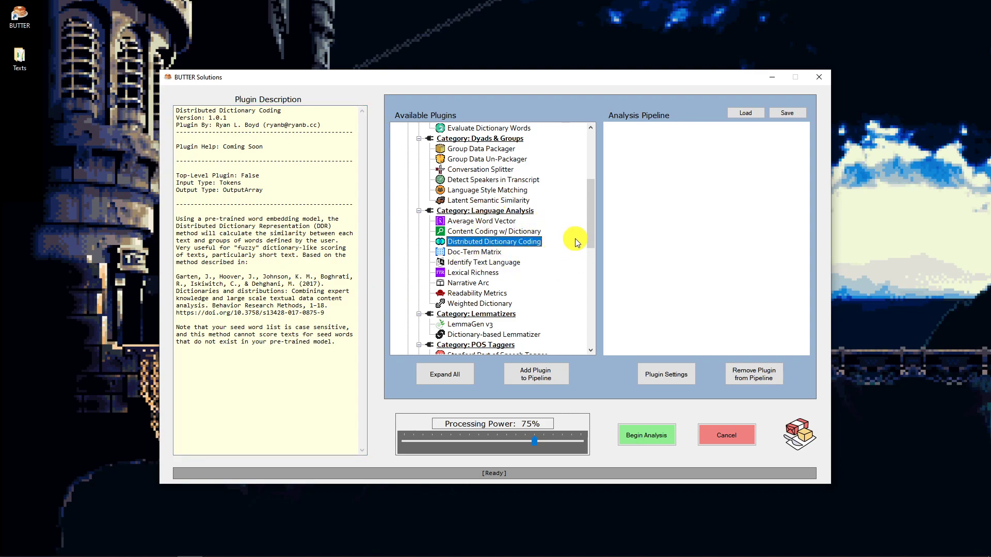
Step: In File Explorer, open a sample transcript from the TED - English Only folder, read through it and close it
left_click_drag(990, 103, 351, 84)
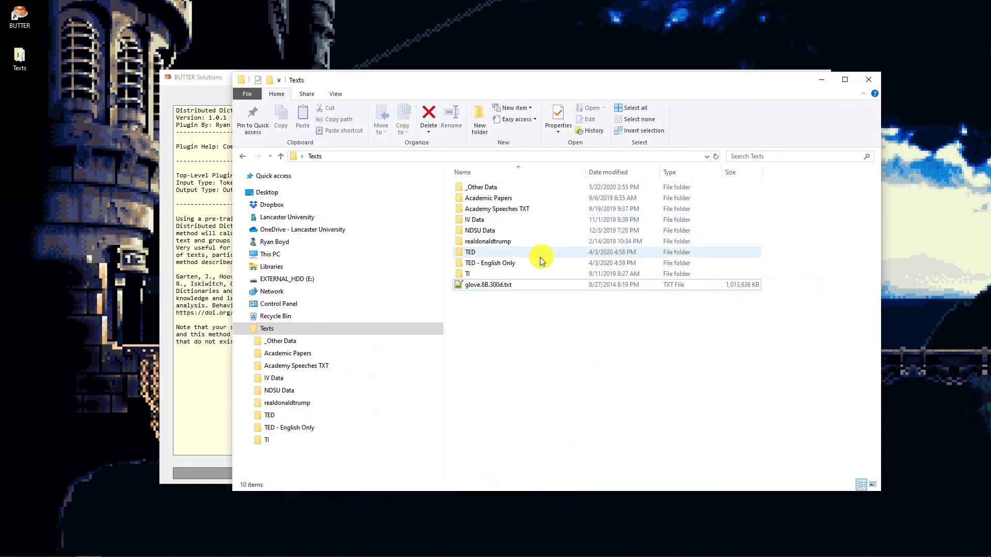
left_click(513, 263)
double_click(512, 264)
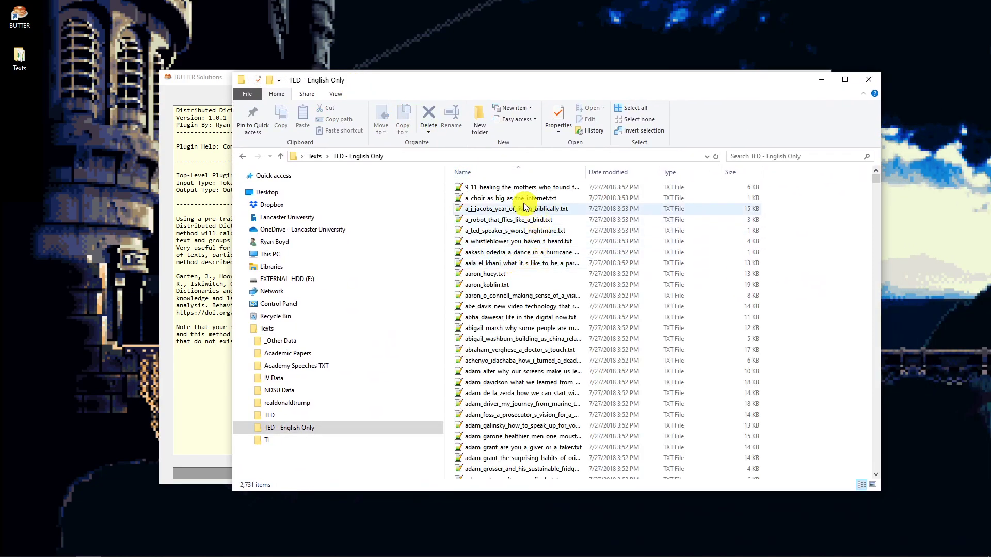
double_click(518, 327)
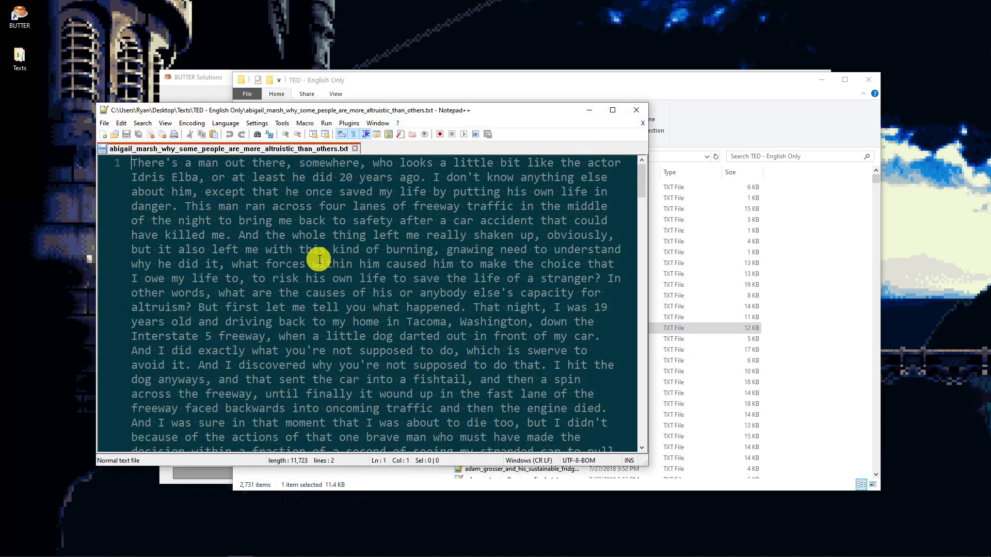
scroll(321, 260, "down", 15)
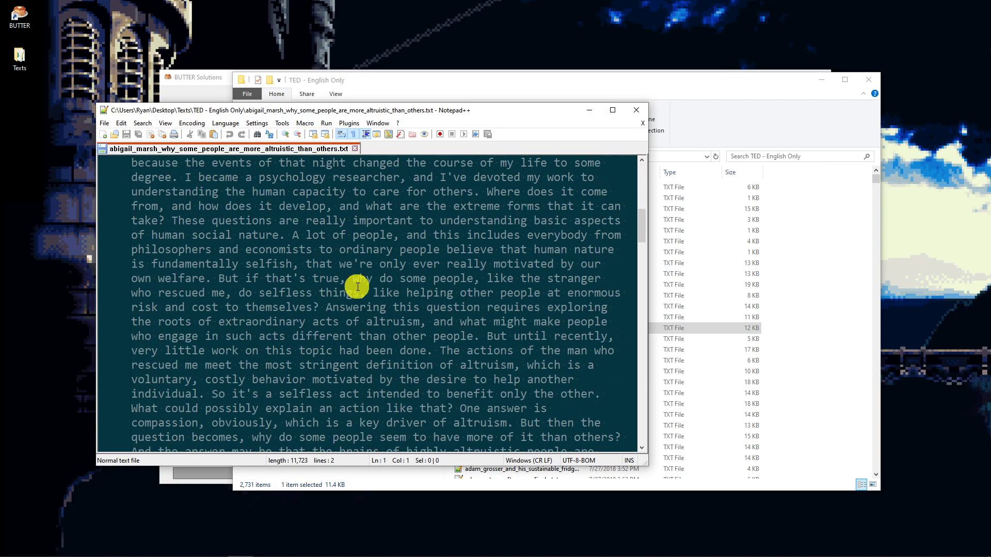
left_click(642, 124)
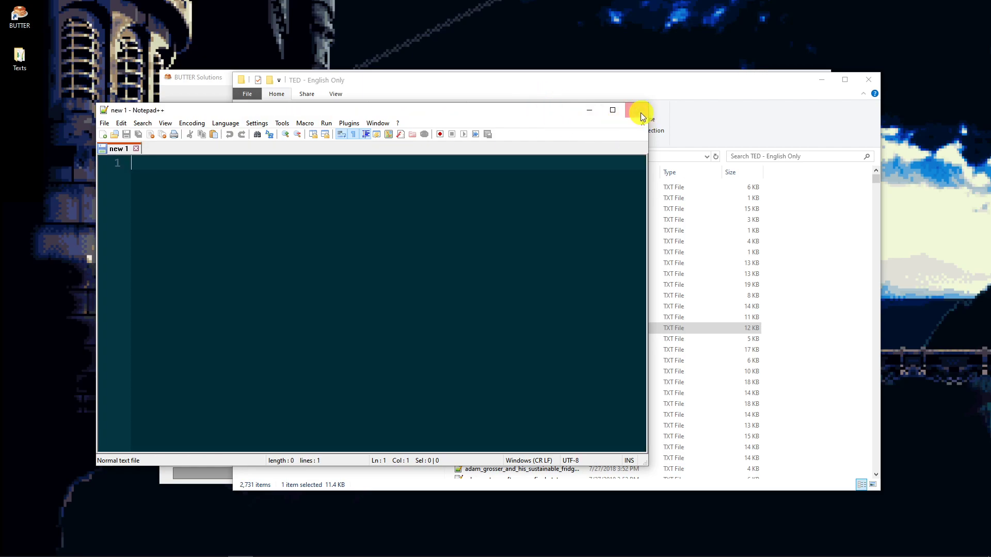
left_click(641, 113)
left_click_drag(454, 85, 514, 112)
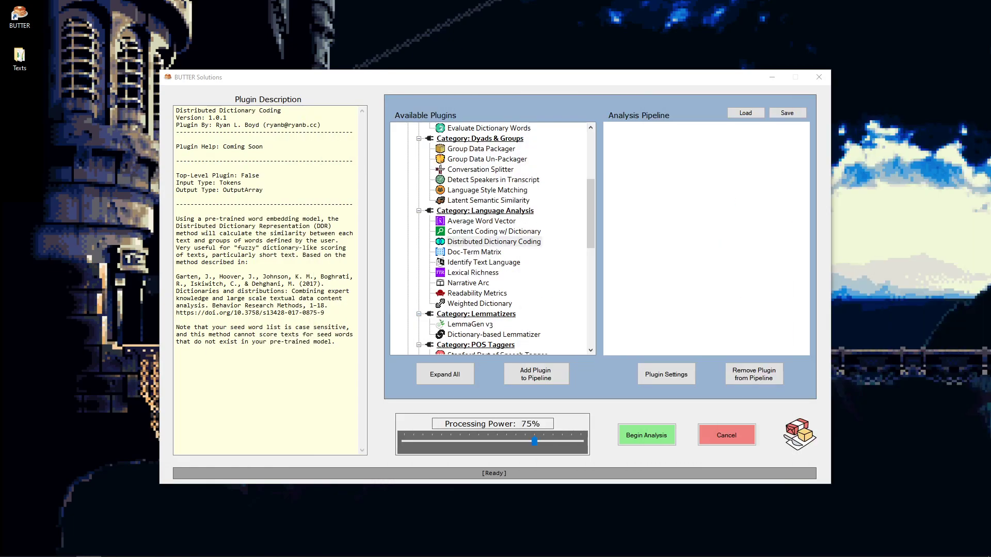
Step: Look at the pre-trained word embedding file glove.6B.300d.txt in the Texts folder, then put the folder window aside
left_click_drag(990, 109, 460, 66)
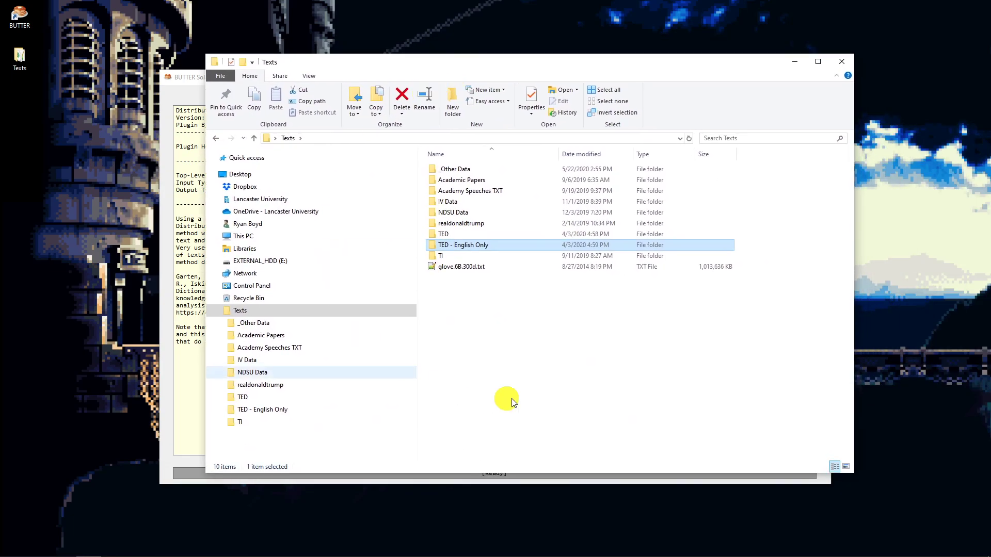
left_click(484, 266)
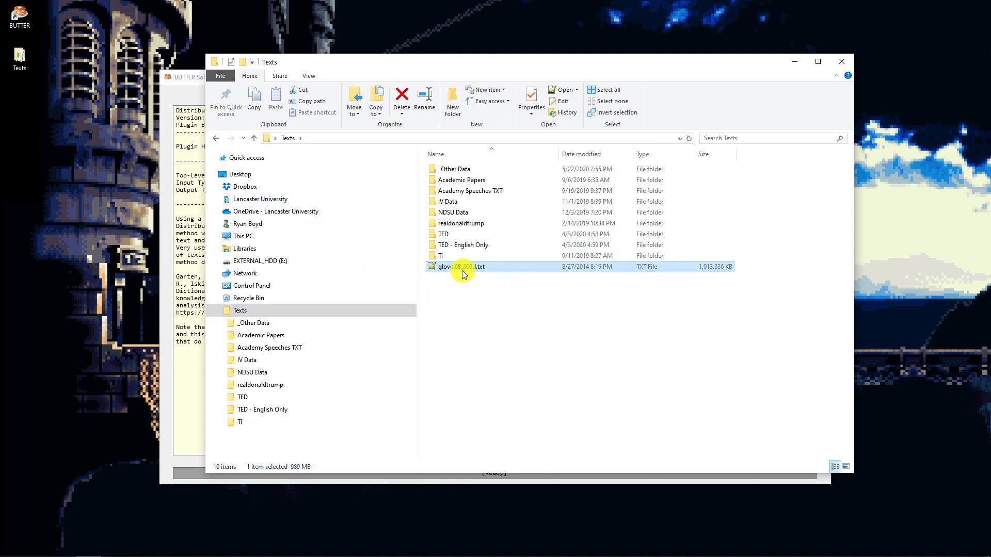
left_click(513, 307)
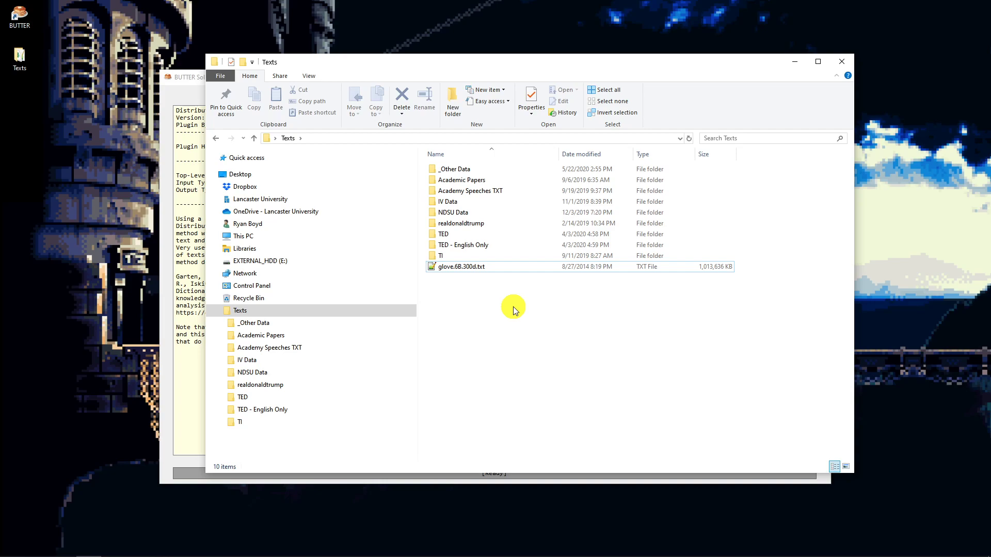
left_click(476, 272)
left_click(479, 297)
left_click(475, 265)
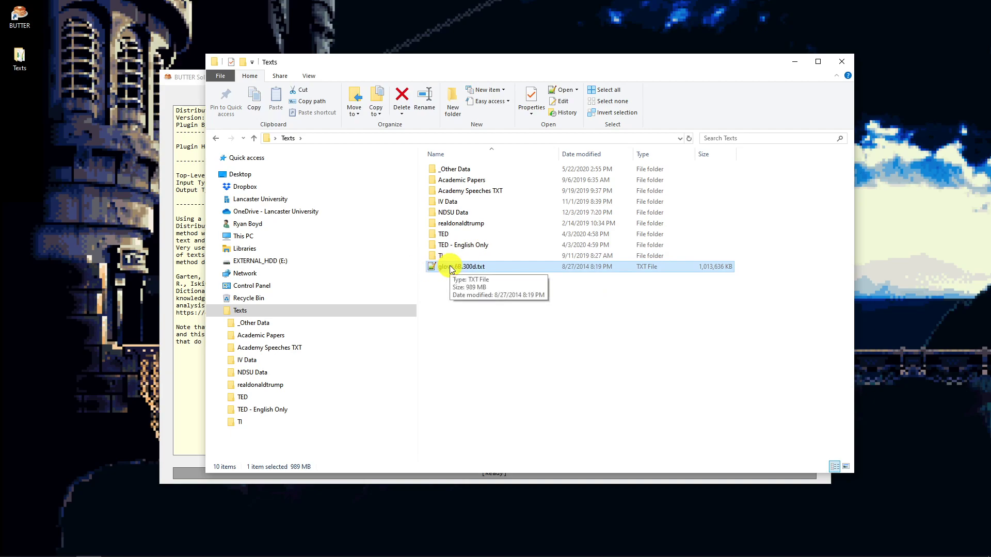
left_click_drag(432, 64, 990, 123)
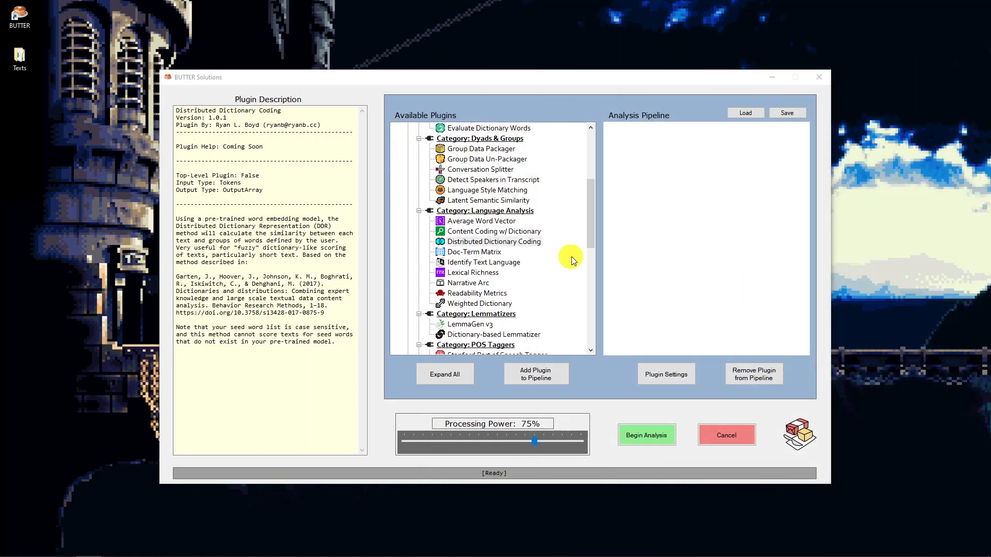
Step: Review the glove.6B.300d.txt model and the TED - English Only folder as the two inputs for the analysis
mouse_move(591, 206)
left_mouse_down()
mouse_move(587, 310)
mouse_move(592, 215)
left_mouse_up()
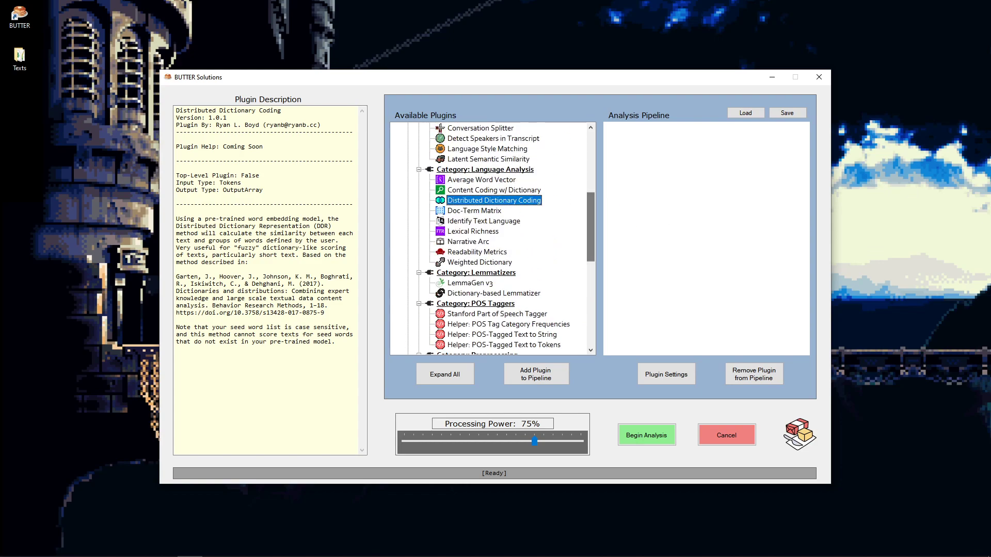
left_click_drag(990, 124, 416, 91)
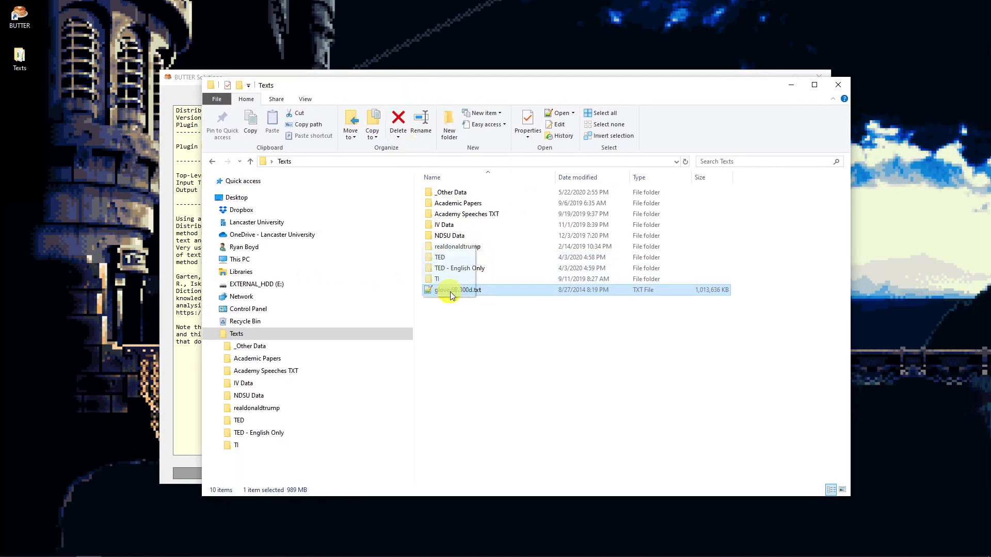
left_click(507, 337)
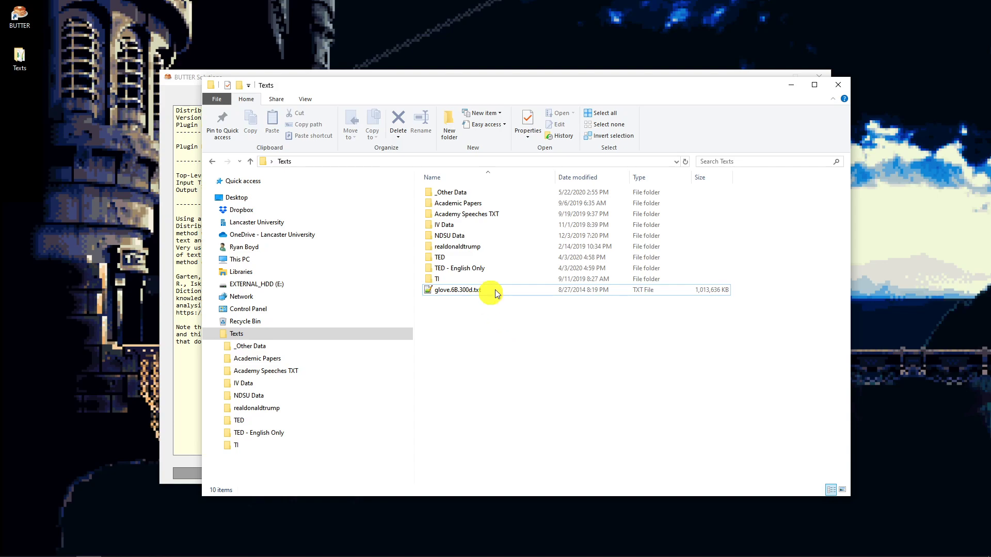
left_click(453, 292)
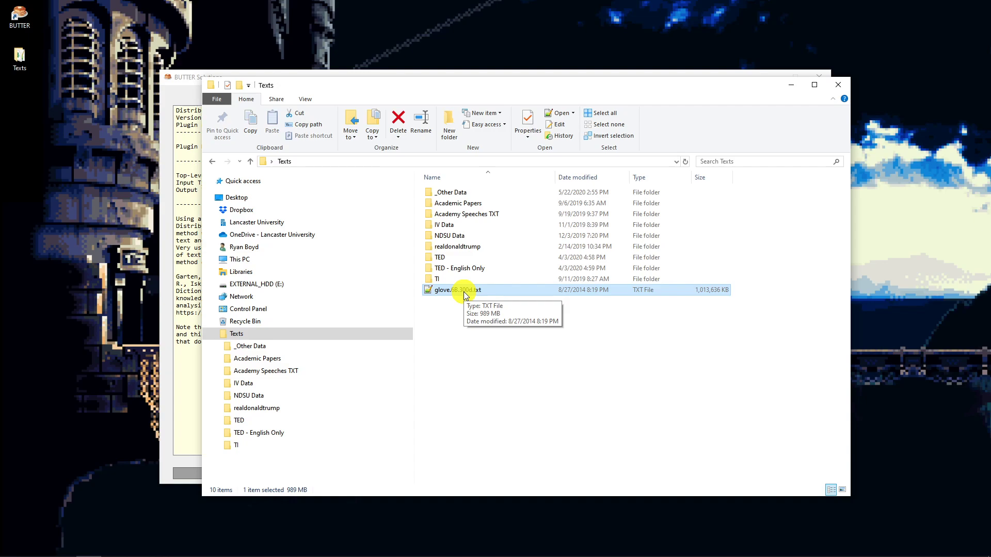
left_click(455, 267)
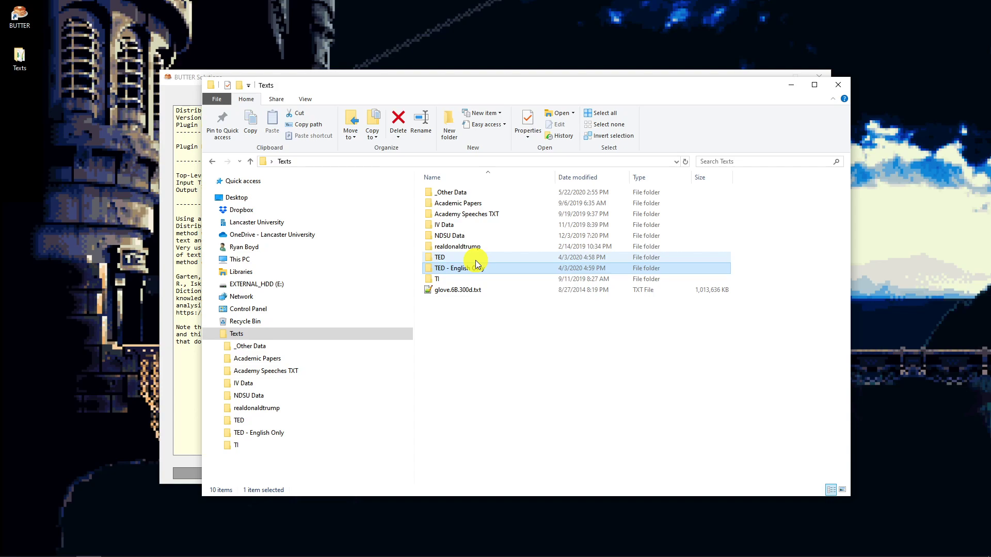
left_click_drag(487, 85, 990, 49)
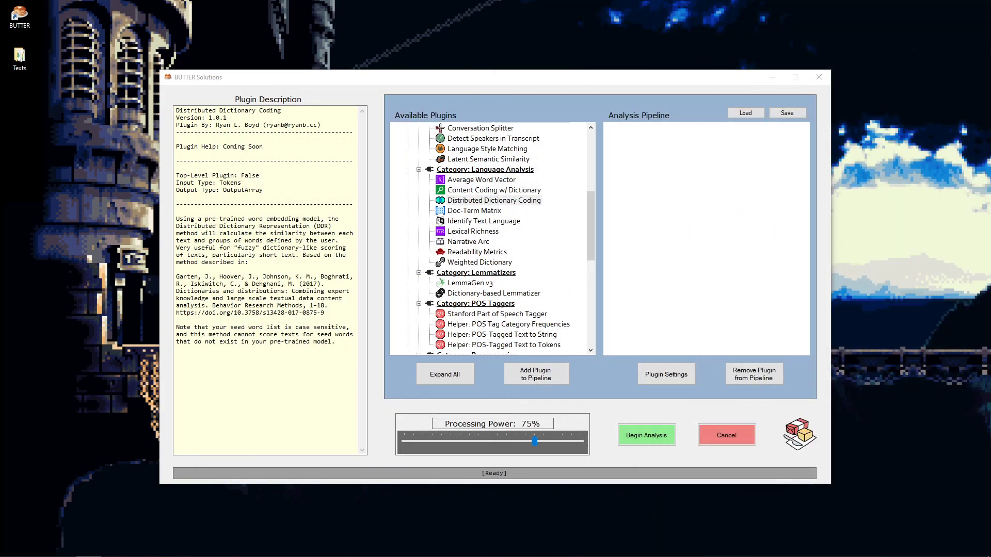
Step: Add the Load .txt Files from Folder plugin to the analysis pipeline in BUTTER
left_click_drag(590, 221, 595, 143)
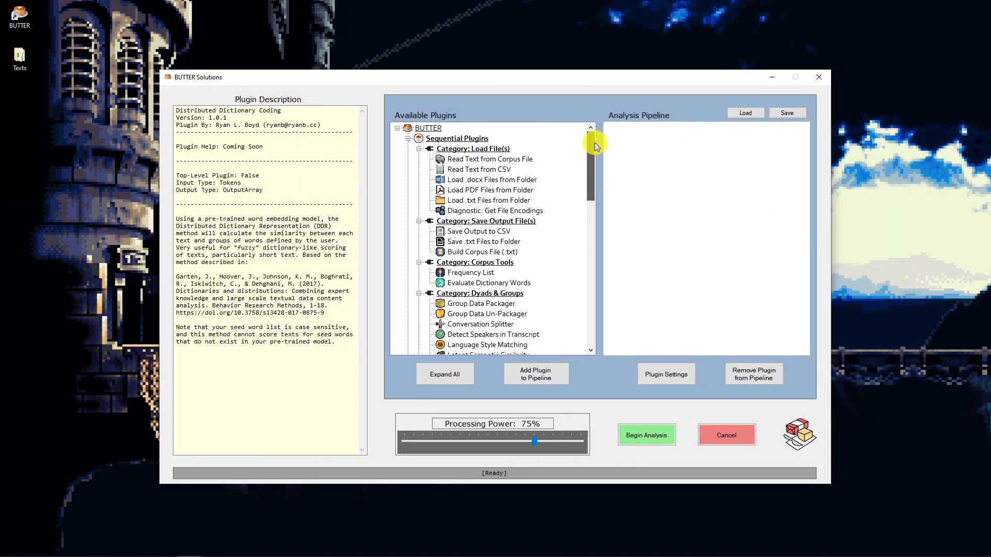
left_click(449, 202)
double_click(454, 201)
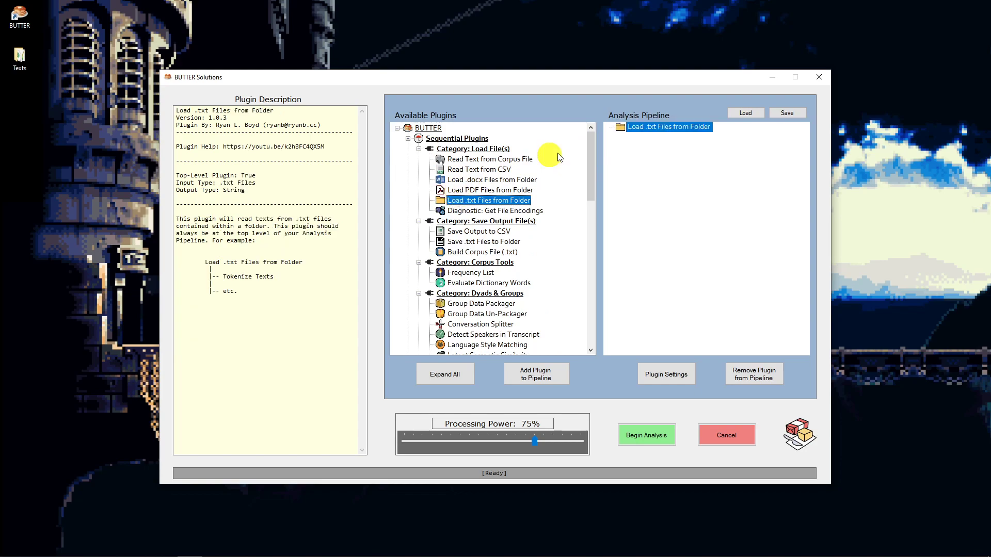
Step: Configure the text loader to read from the TED - English Only folder inside Texts, keeping utf-8 encoding
left_click(665, 373)
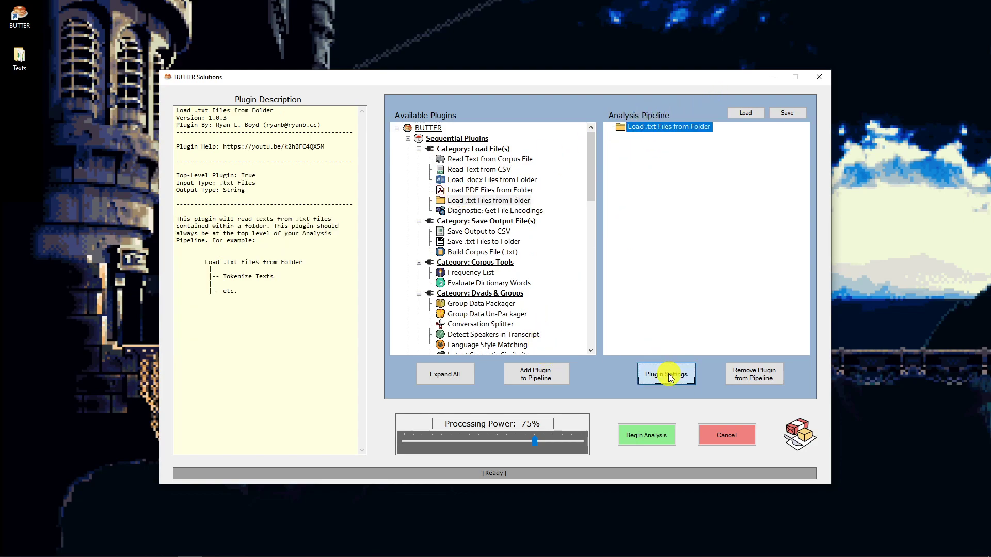
left_click(369, 295)
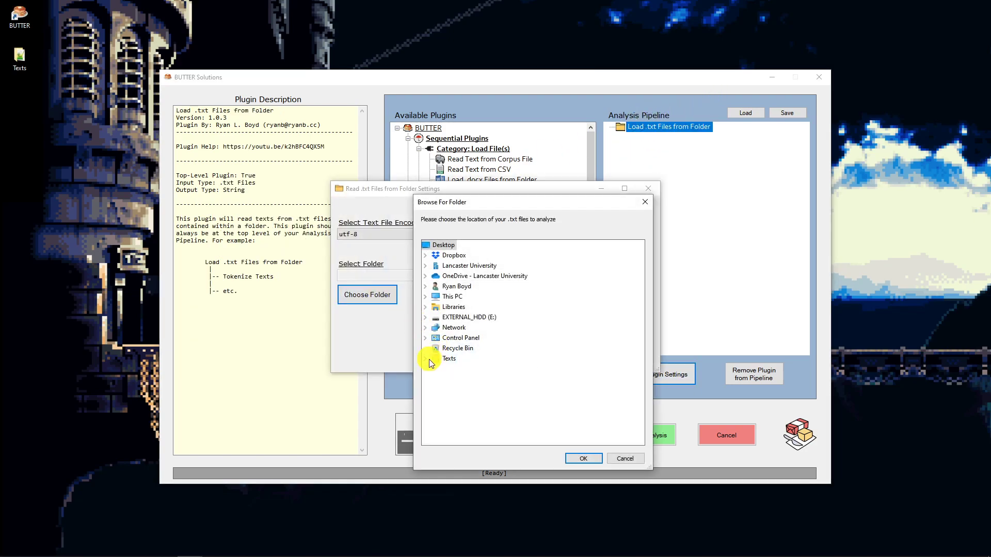
left_click(421, 361)
left_click(472, 421)
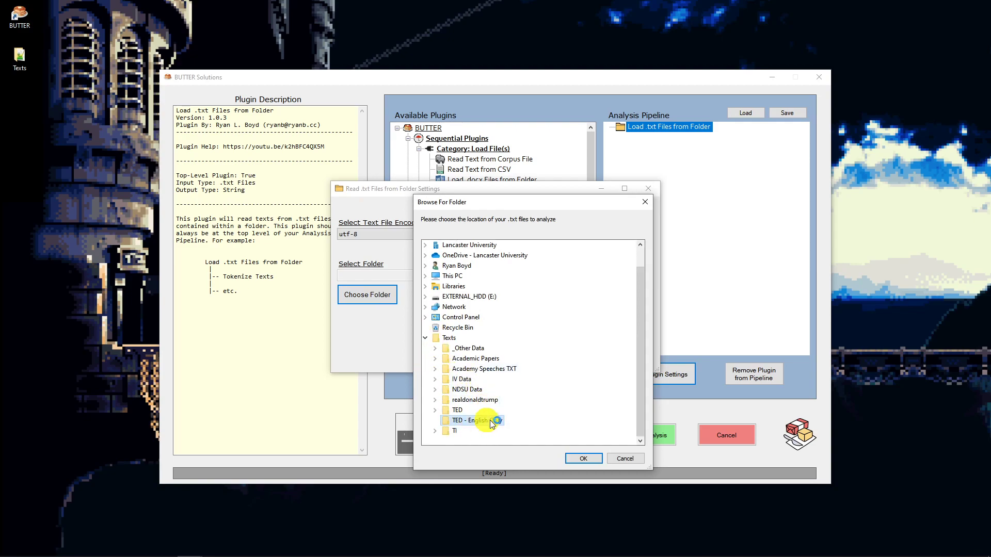
left_click(574, 458)
left_click(511, 341)
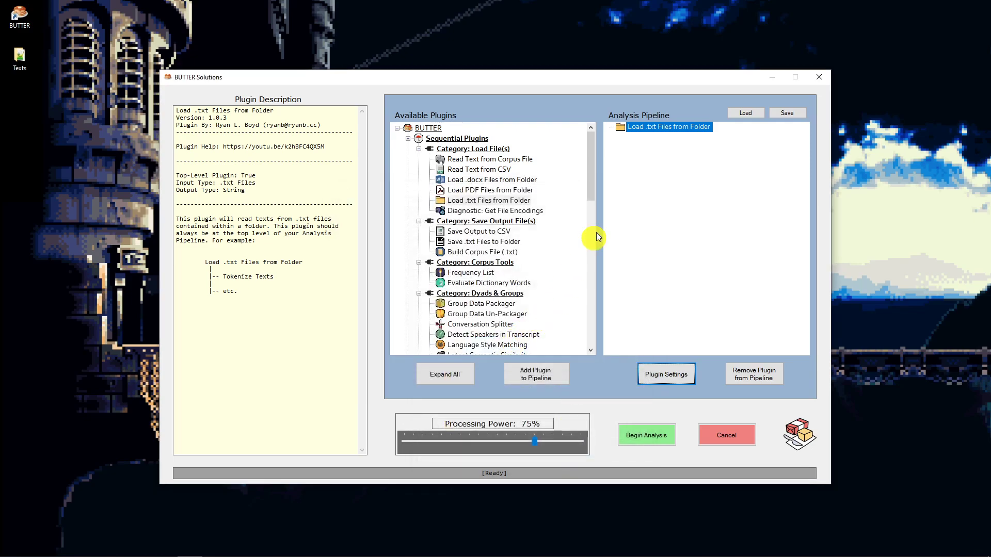
Step: Check the input type required by Distributed Dictionary Coding and add the Twitter-Aware Tokenizer beneath the text loader
scroll(522, 258, "down", 3)
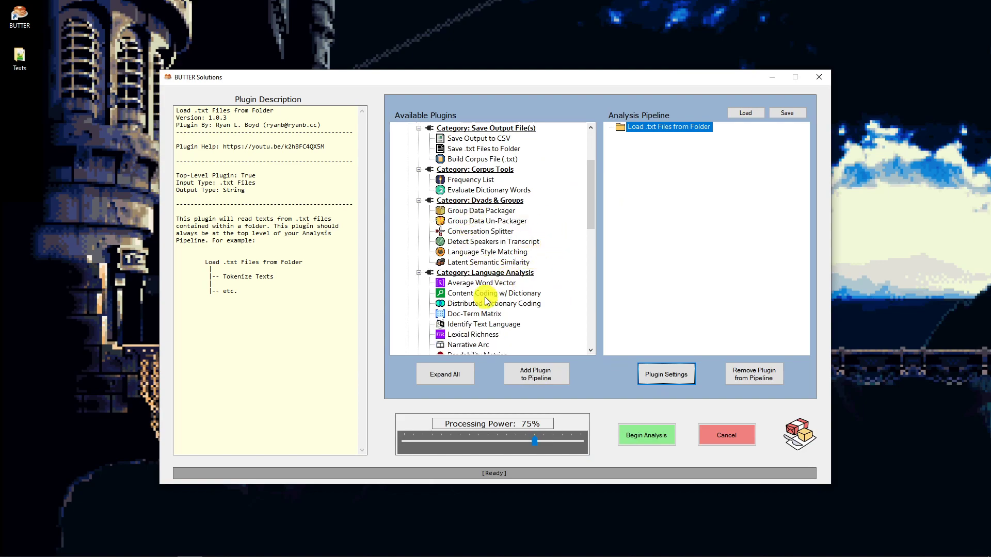
scroll(498, 302, "down", 1)
left_click(471, 274)
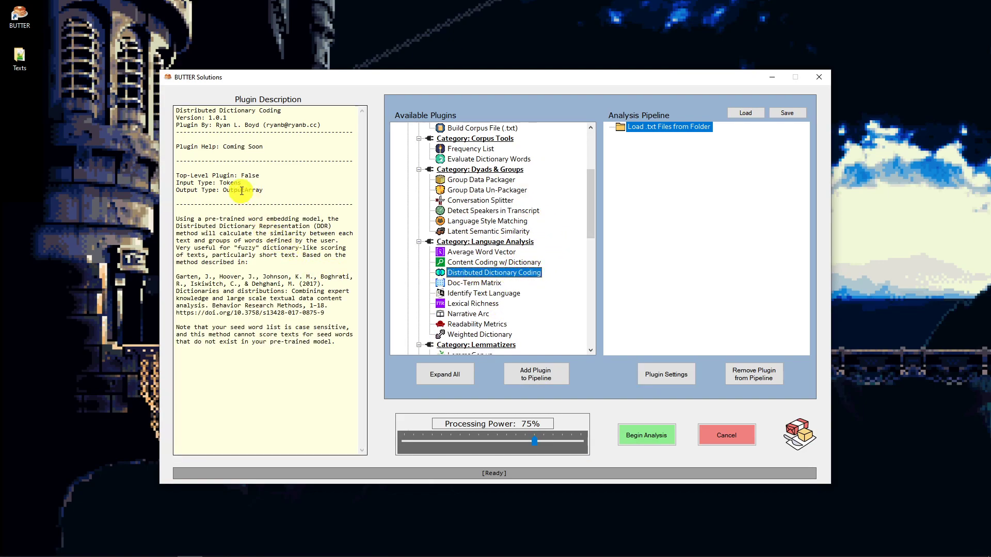
left_click_drag(589, 187, 596, 243)
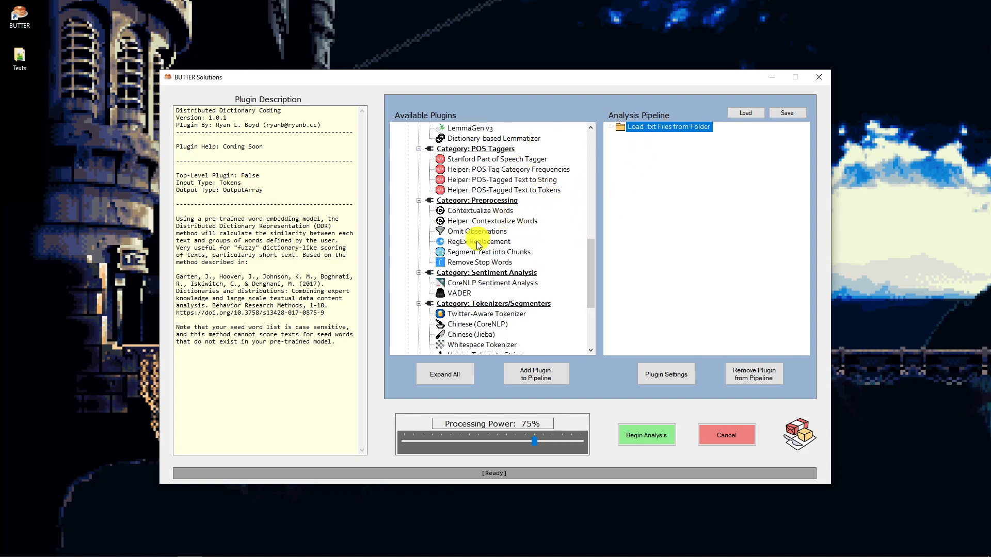
double_click(485, 314)
Step: Add the Distributed Dictionary Coding plugin to the pipeline beneath the Twitter-Aware Tokenizer
left_click_drag(589, 260, 590, 215)
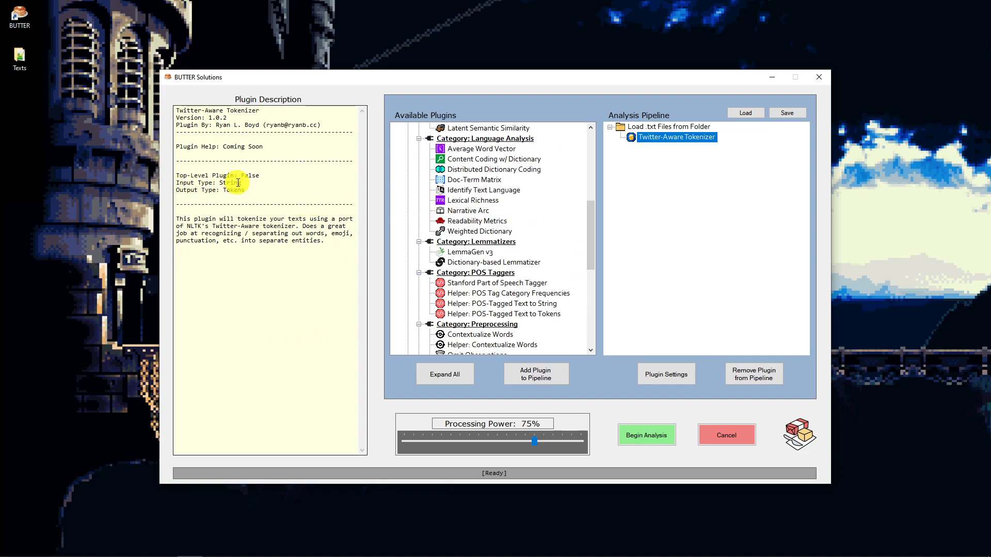
scroll(516, 214, "up", 2)
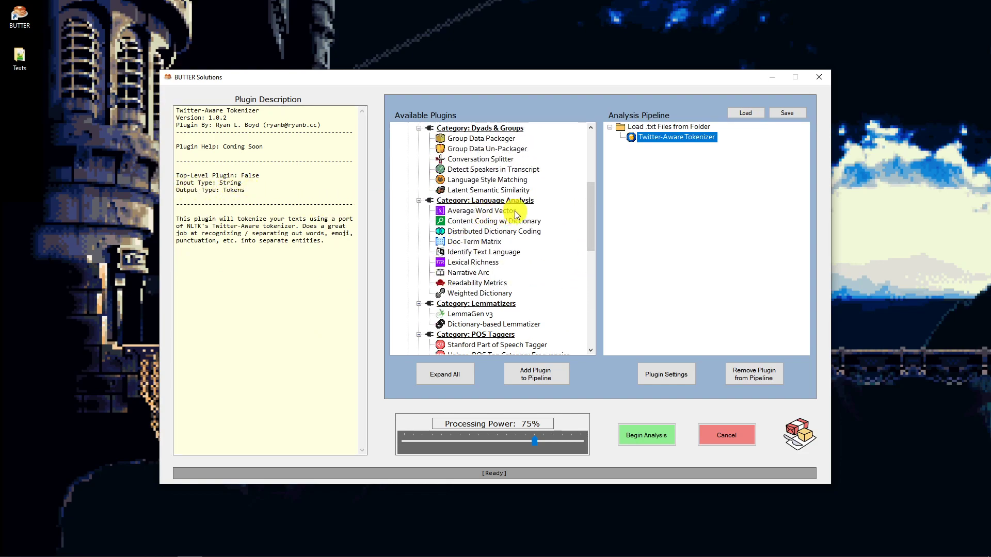
left_click(481, 233)
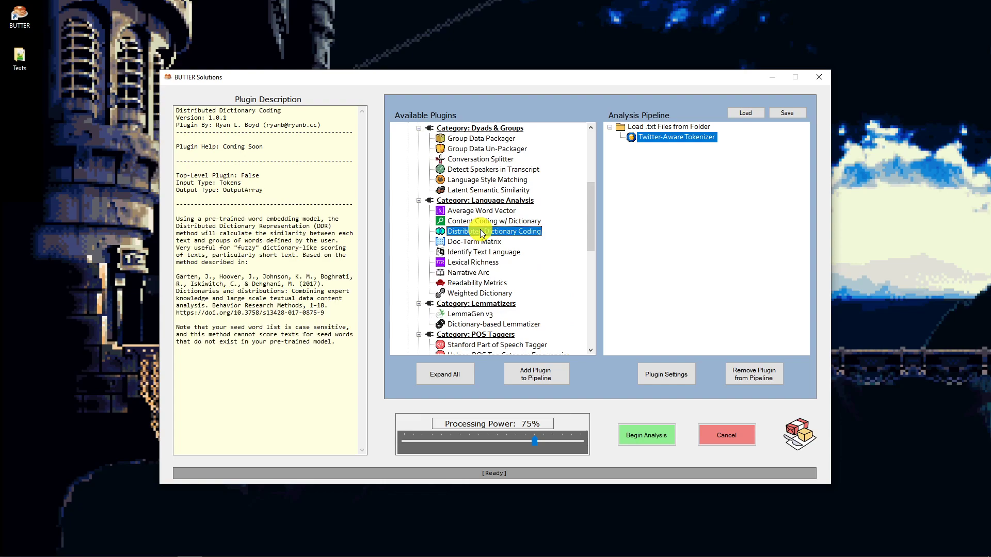
double_click(521, 233)
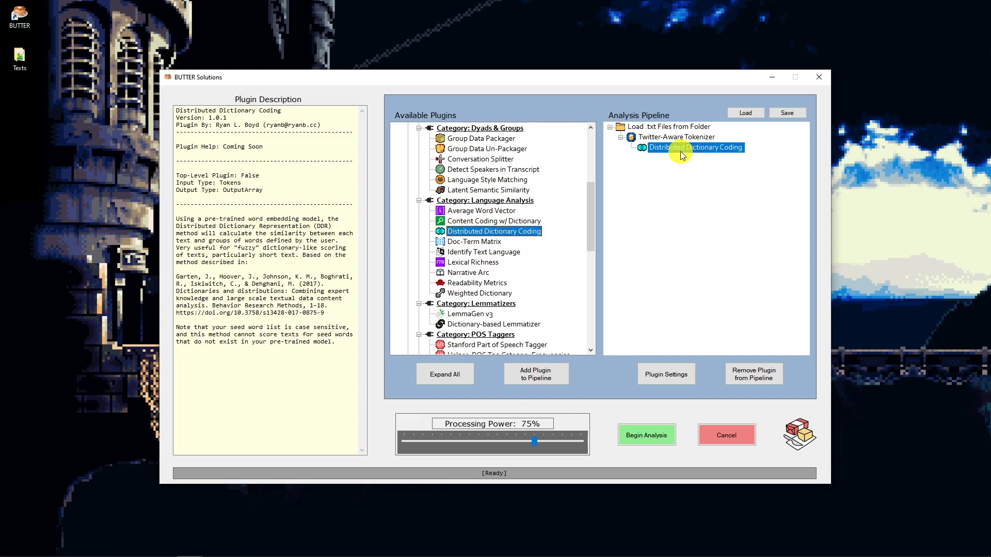
Step: Open the Distributed Dictionary Coding settings and review the default word lists alongside the plugin description
left_click(666, 375)
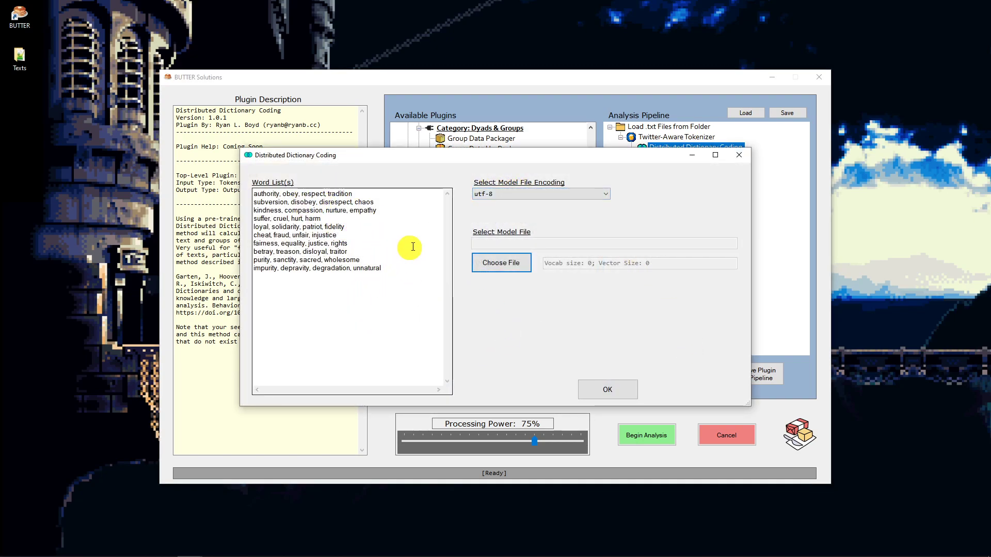
left_click_drag(401, 272, 244, 181)
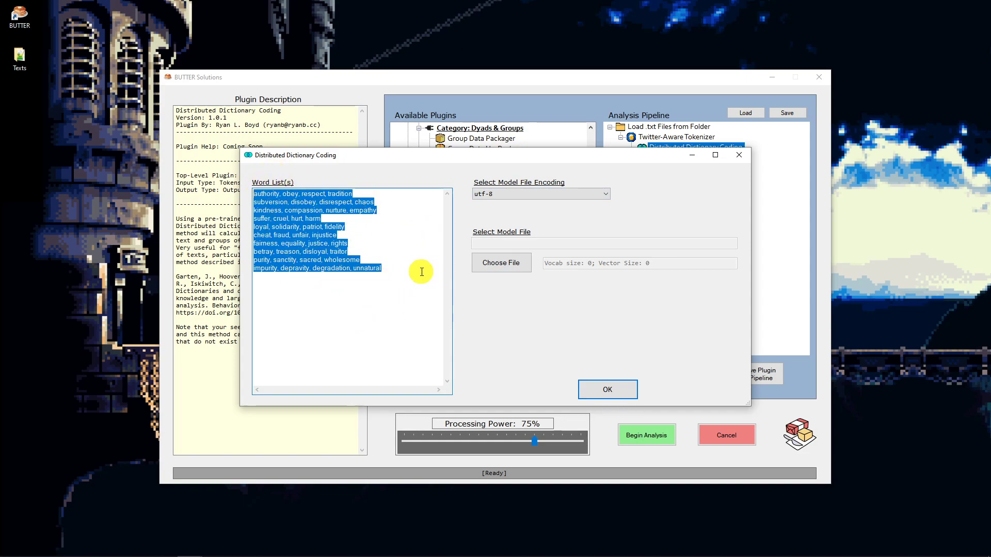
left_click_drag(295, 156, 432, 156)
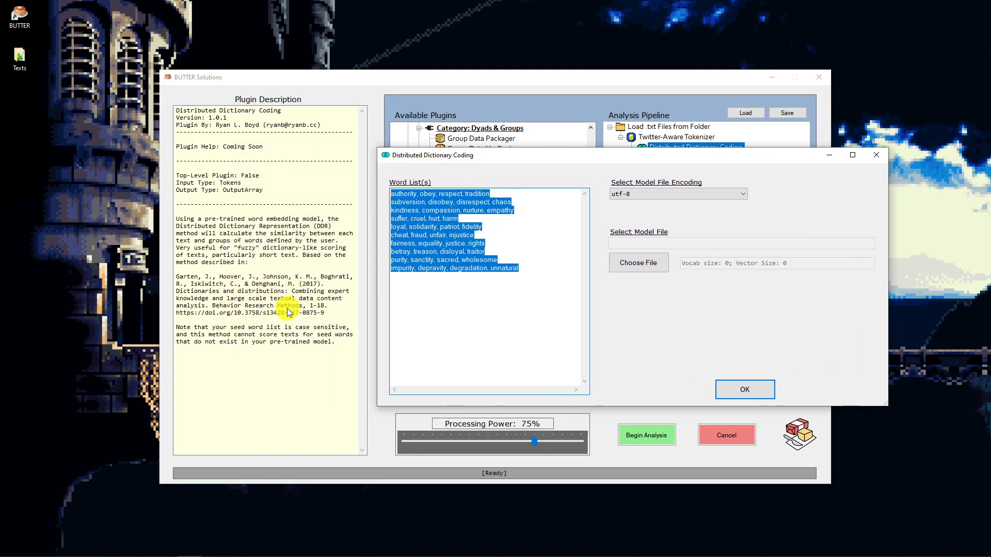
left_click_drag(547, 273, 371, 194)
left_click(422, 202)
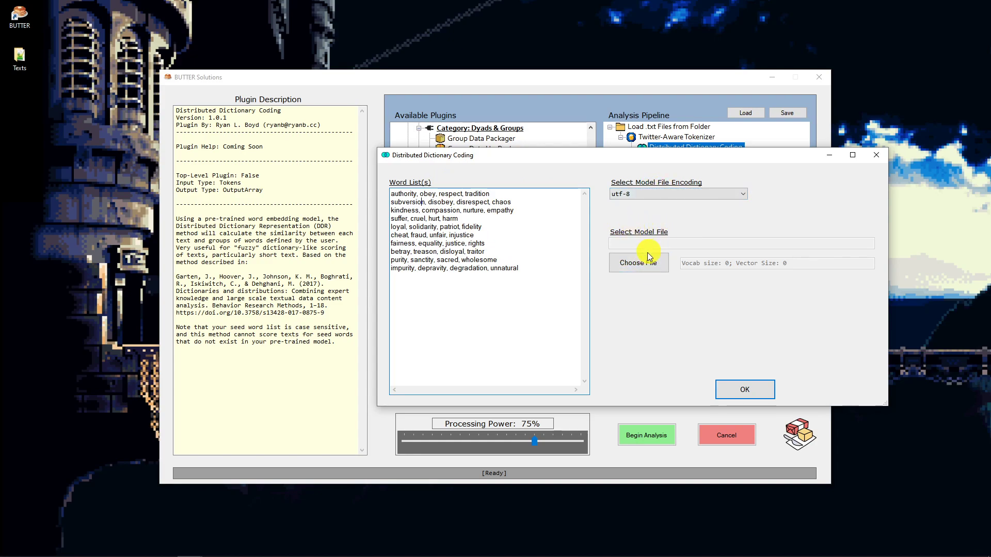
Step: Choose glove.6B.300d.txt from the Texts folder as the model file for Distributed Dictionary Coding
left_click(646, 267)
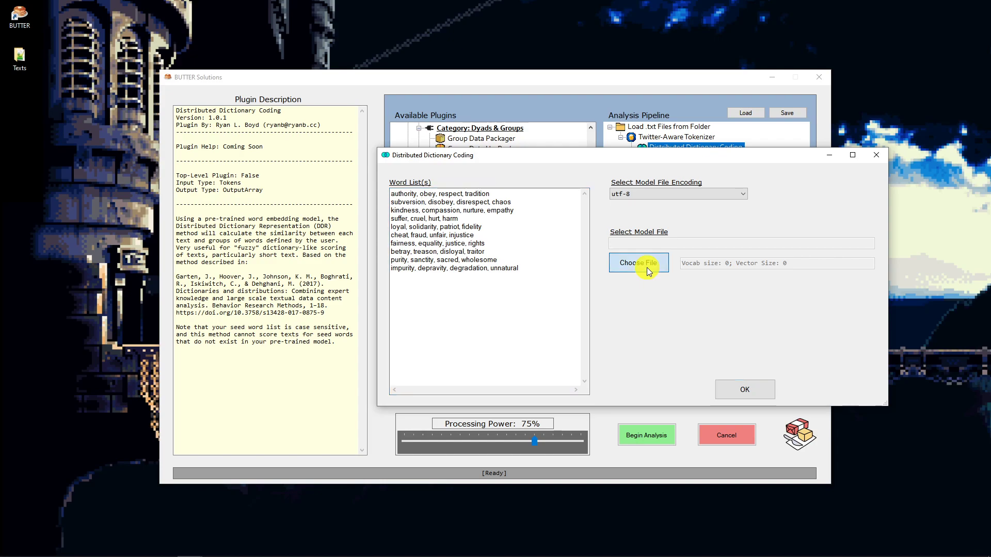
left_click(509, 332)
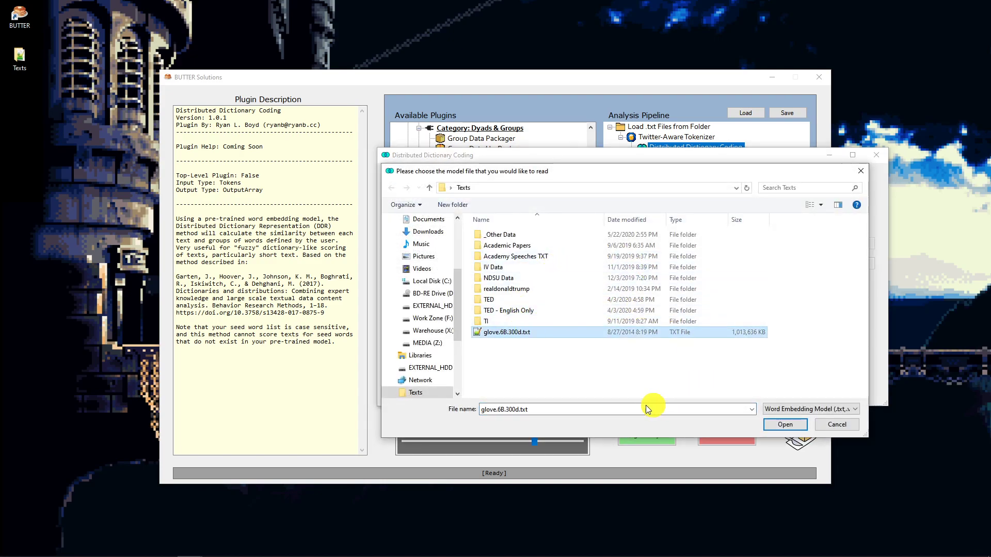
left_click(782, 423)
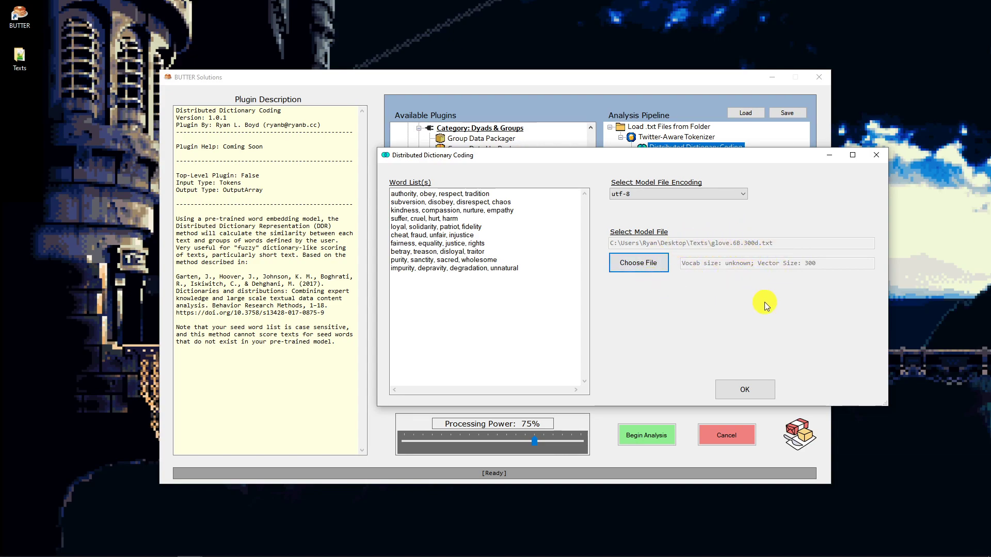
Step: Replace the default word lists with two lines: "happy, glad, wonderful" and "science, technology, explore"
left_click(537, 267)
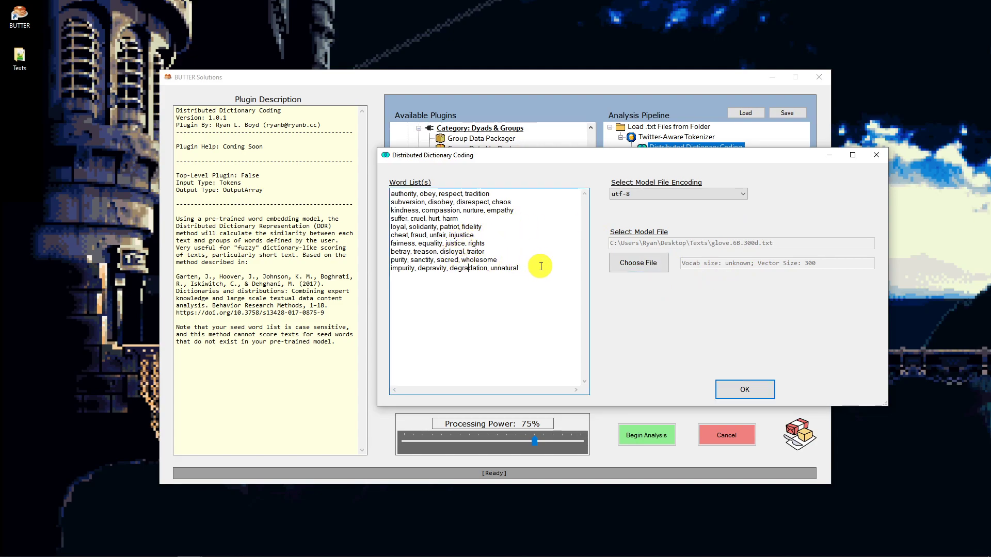
left_click_drag(535, 265, 364, 189)
key("BackSpace")
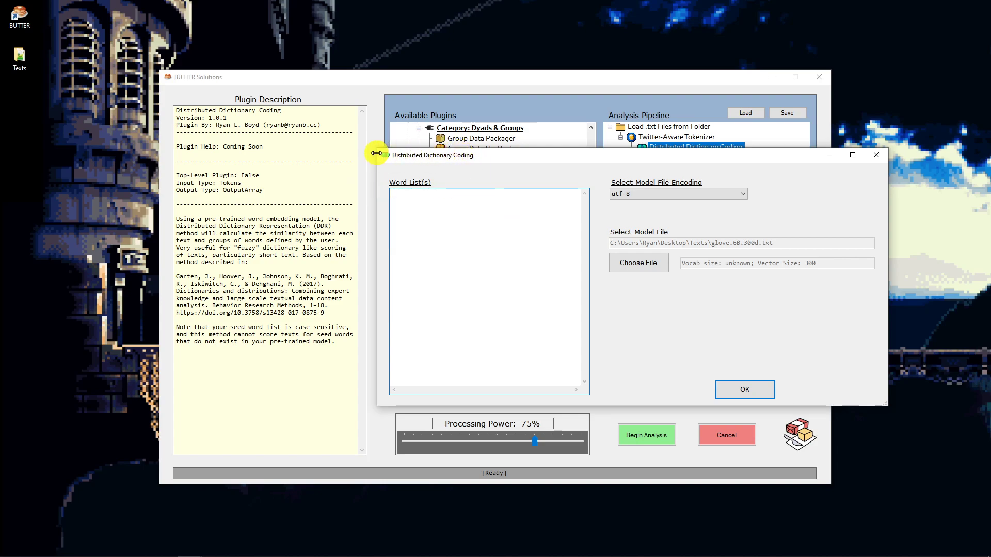
left_click_drag(376, 151, 389, 150)
left_click_drag(469, 151, 297, 94)
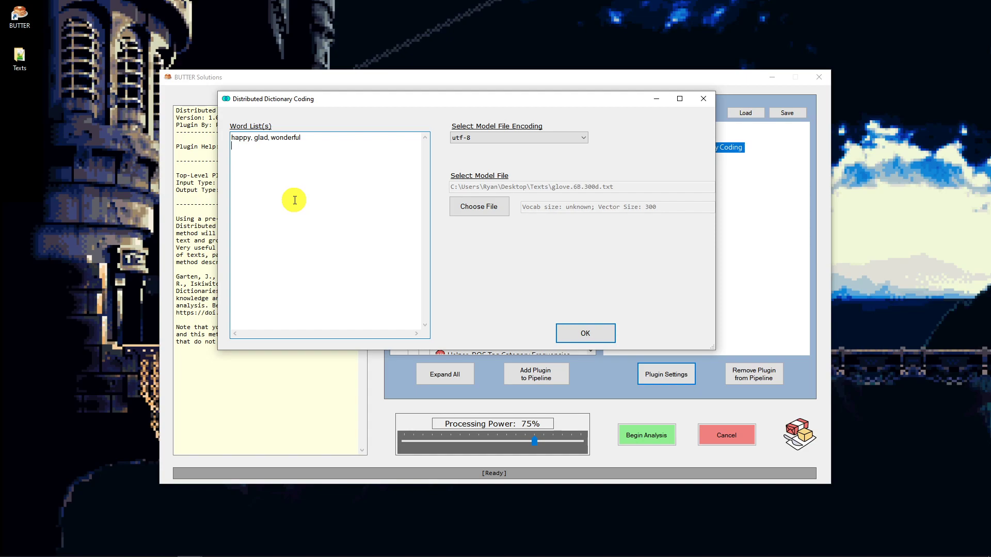
type("nce, technology, explore")
left_click_drag(351, 106, 225, 127)
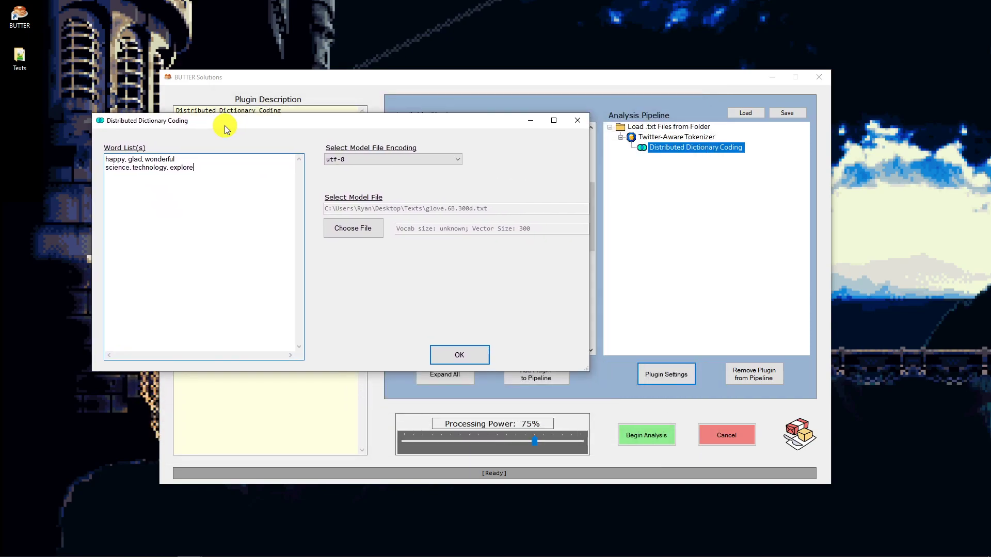
Step: Review the happiness and science word lists one by one and accept the Distributed Dictionary Coding settings
left_click_drag(168, 159, 92, 159)
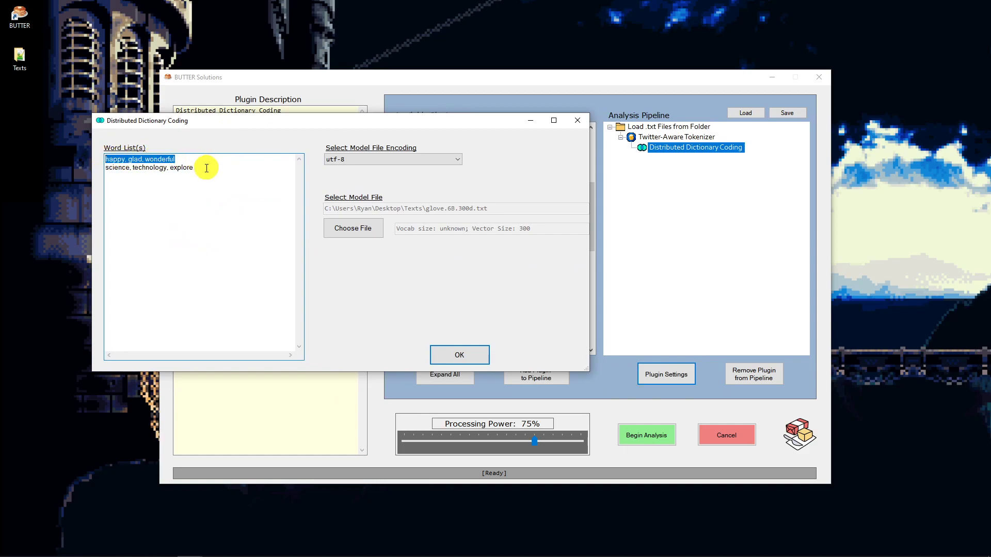
left_click_drag(206, 168, 83, 171)
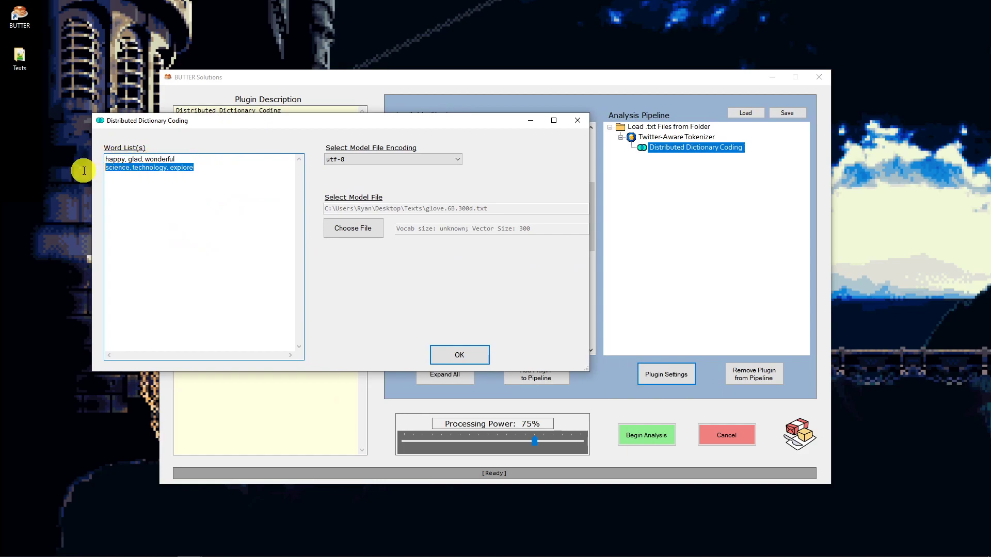
left_click(174, 159)
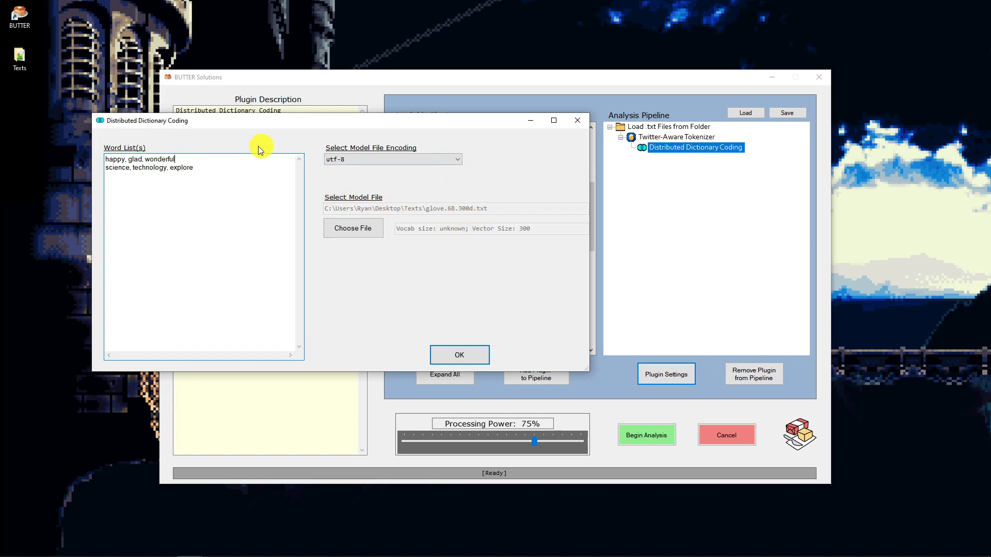
left_click_drag(202, 160, 99, 159)
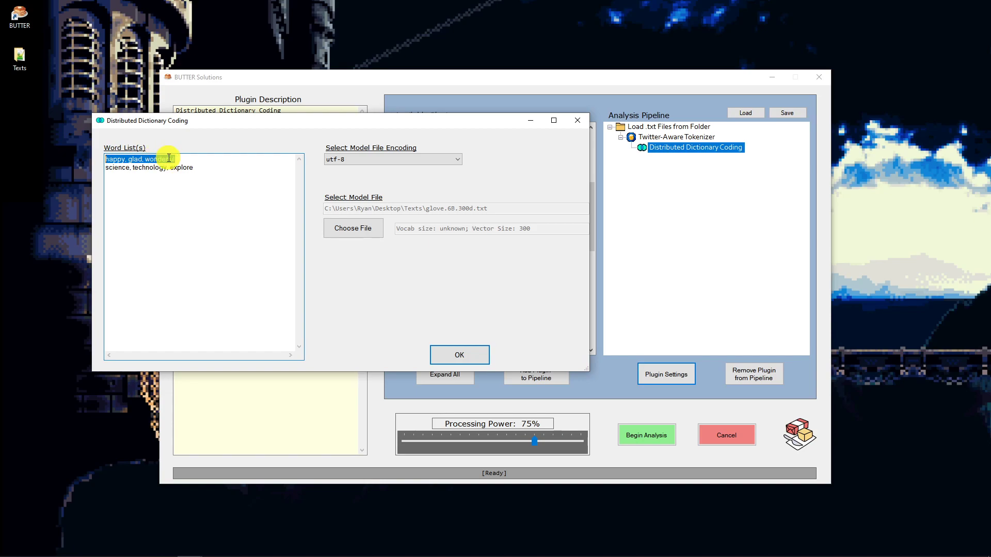
left_click(199, 169)
left_click_drag(200, 169, 82, 168)
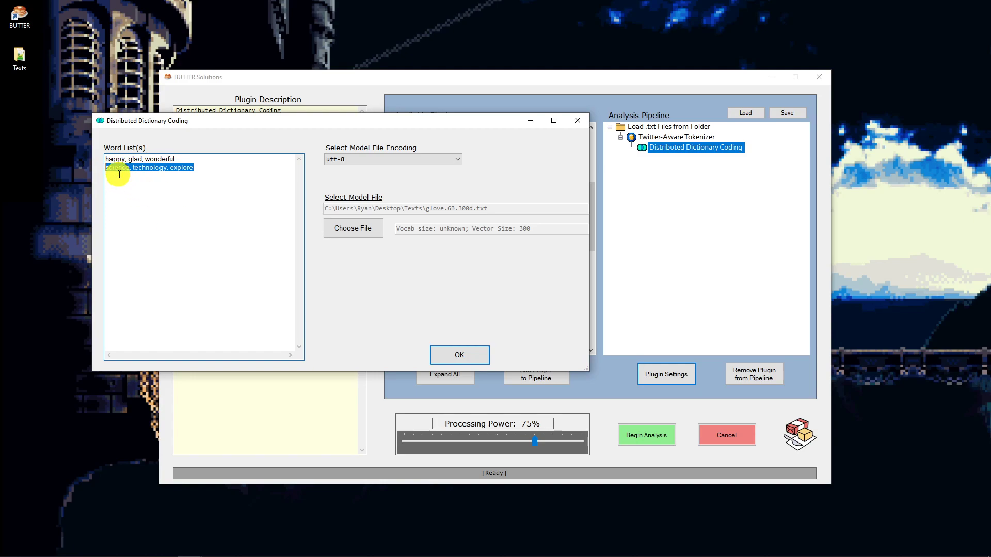
left_click(205, 171)
left_click(193, 158)
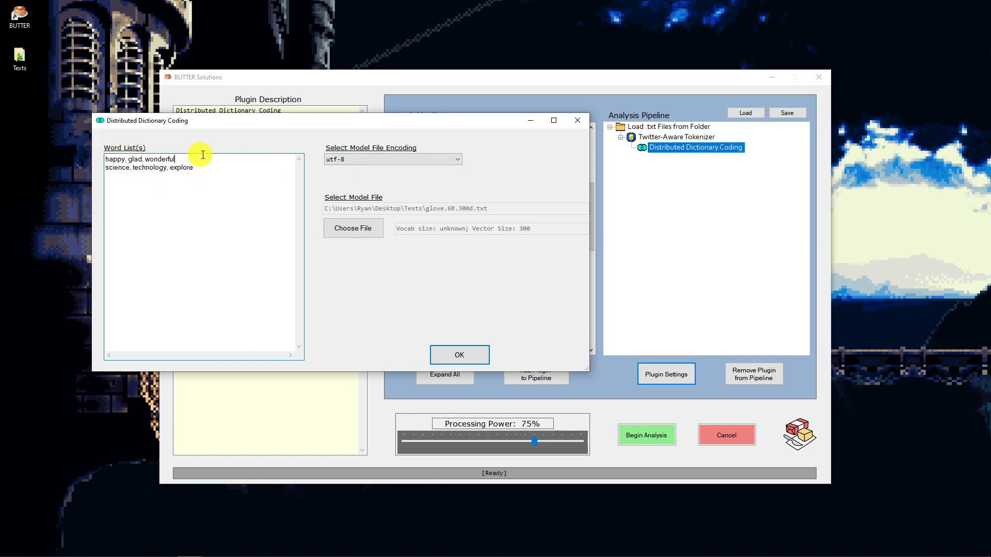
left_click_drag(212, 168, 110, 167)
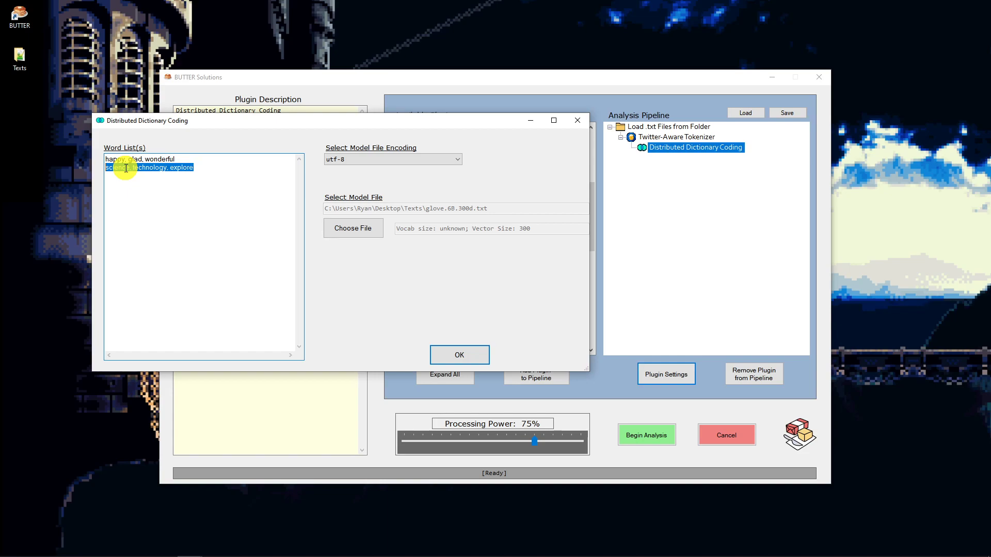
left_click(220, 178)
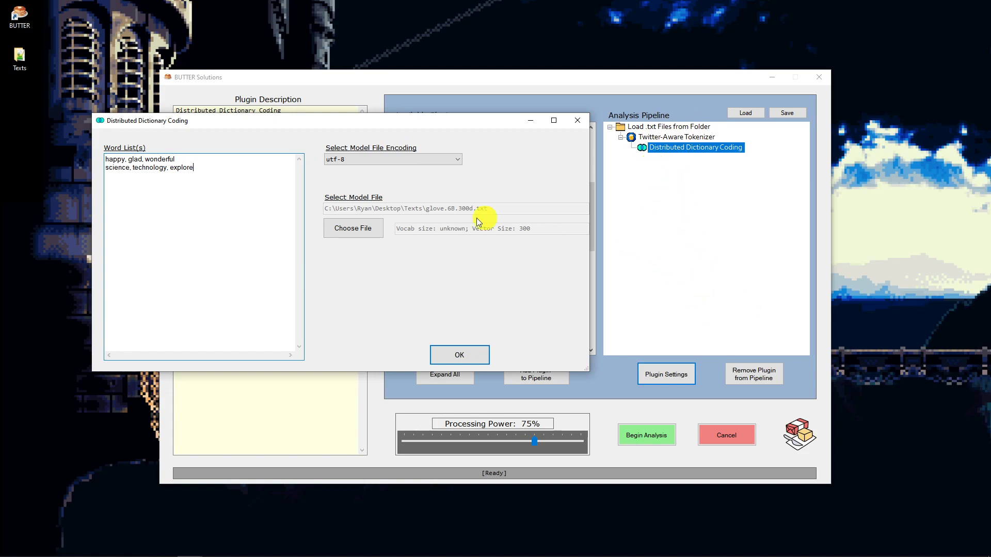
left_click_drag(180, 159, 101, 155)
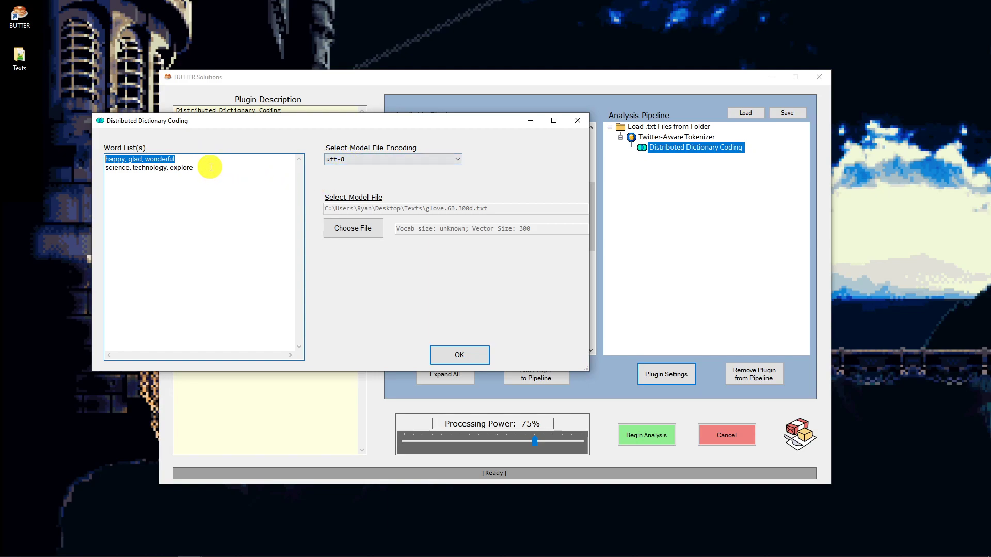
left_click_drag(209, 167, 31, 168)
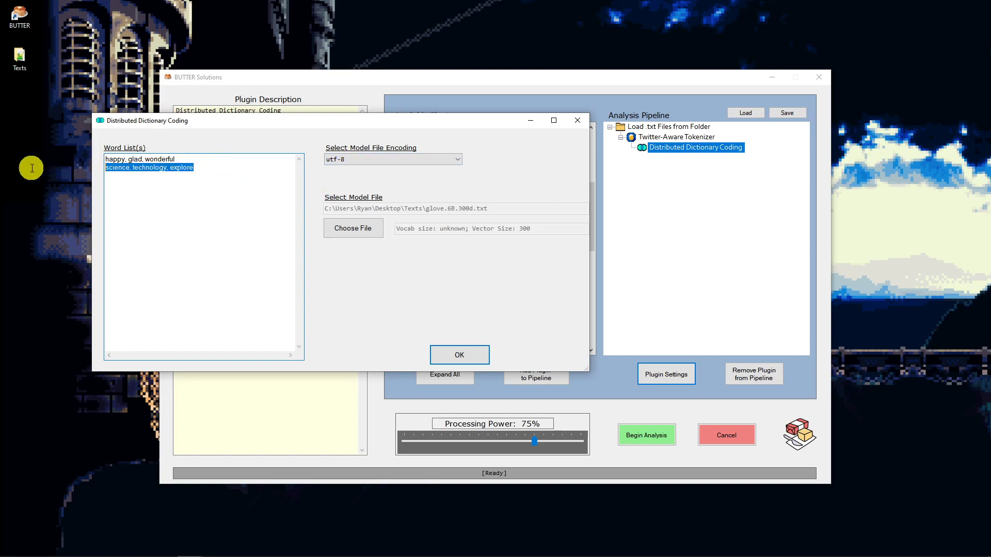
left_click(459, 361)
Step: Add Save Output to CSV beneath Distributed Dictionary Coding and set its output file to BUTTER-CSVOutput-DDR.csv in the Texts folder
scroll(490, 188, "up", 5)
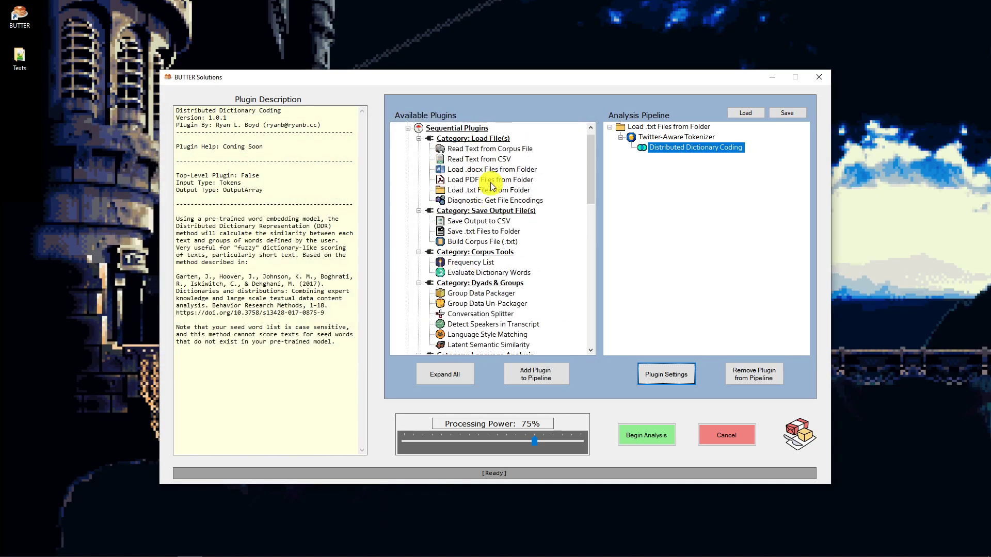
double_click(477, 221)
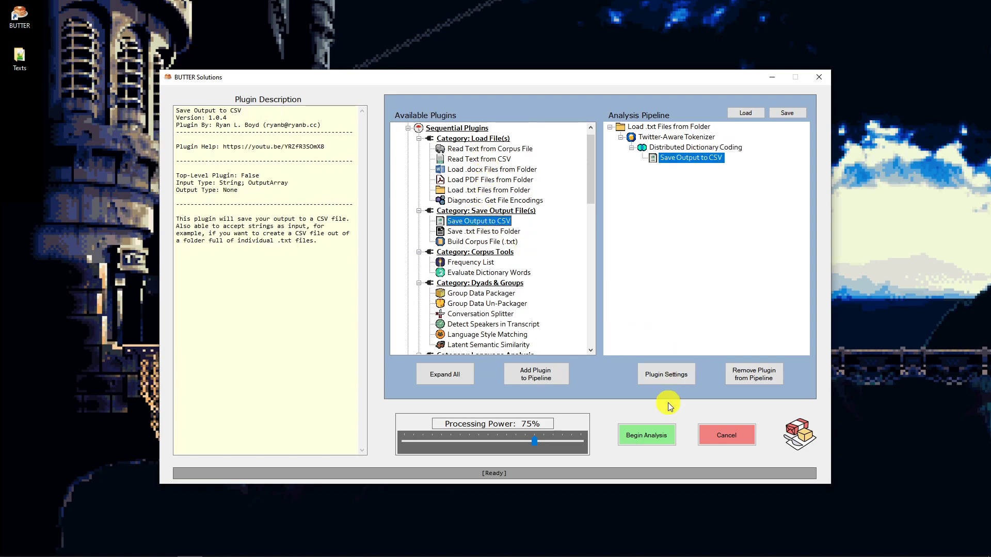
left_click(663, 376)
left_click(384, 273)
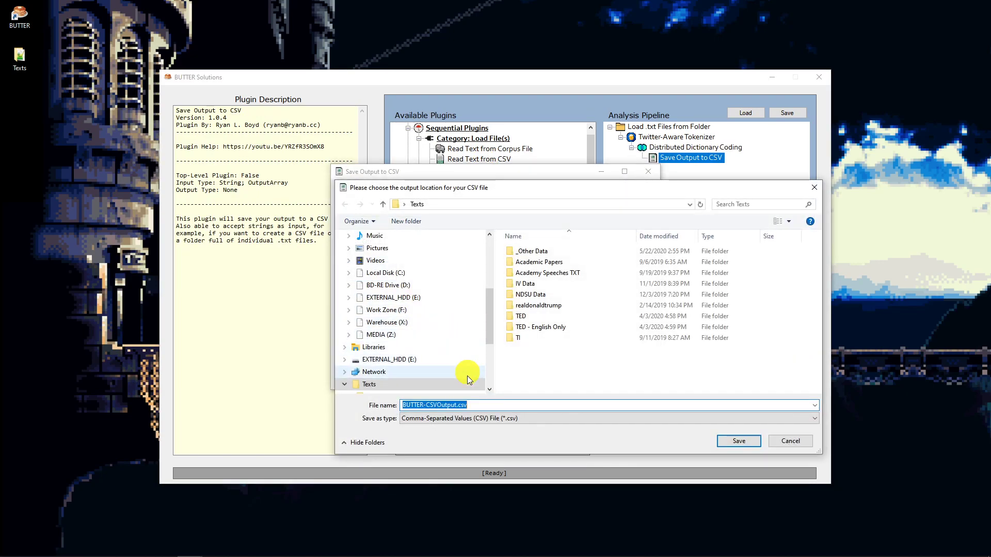
left_click(454, 406)
type("-")
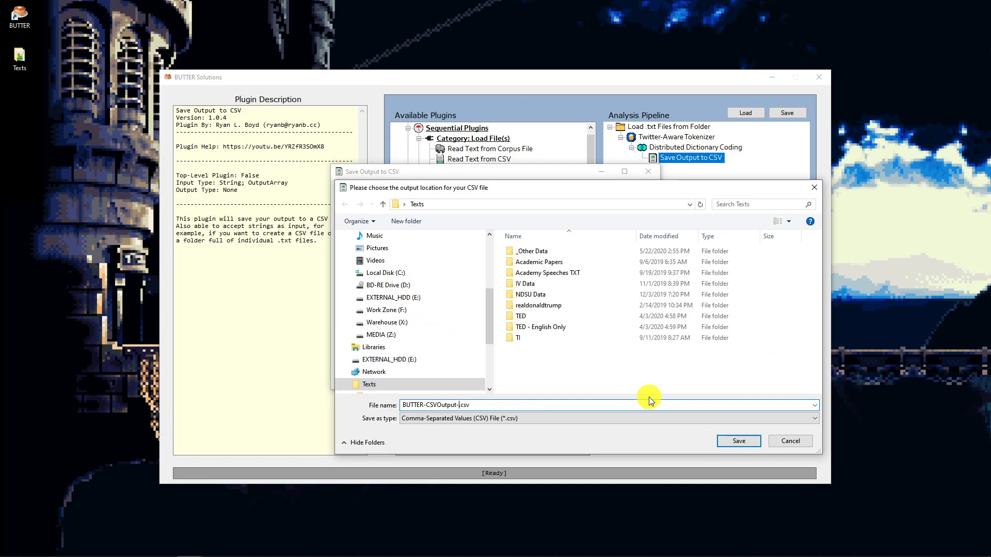
type("DDR")
key("Return")
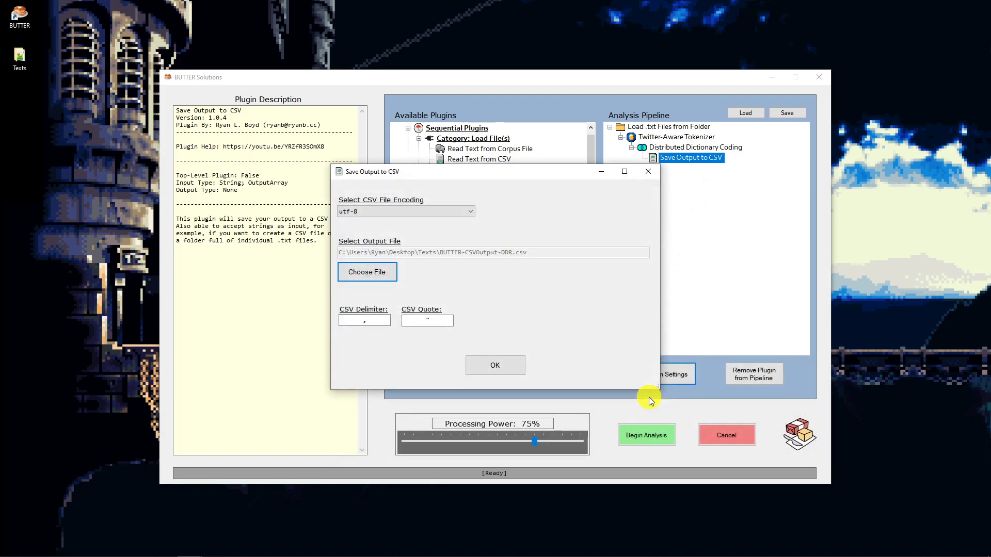
left_click(493, 365)
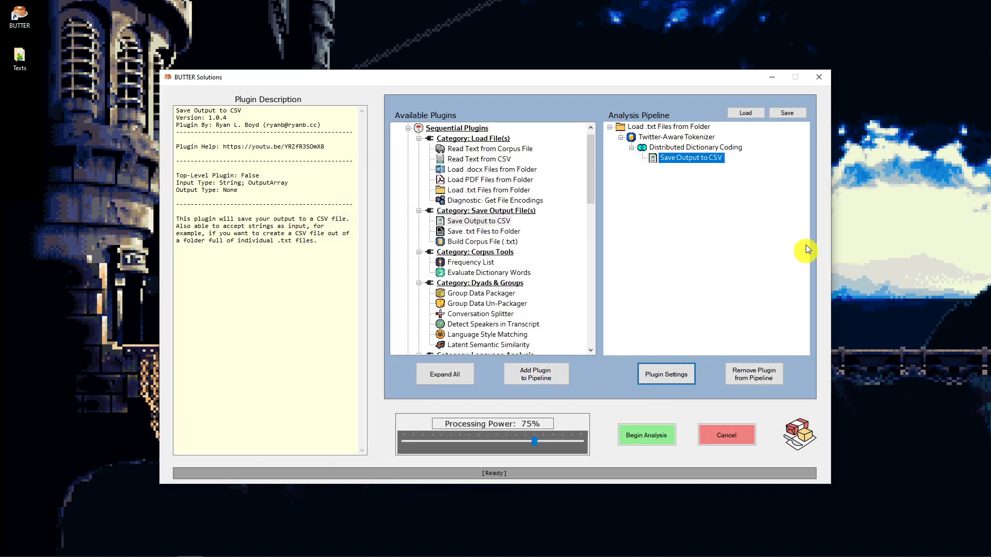
Step: Run the analysis pipeline through to completion and dismiss the completion notice
left_click(648, 439)
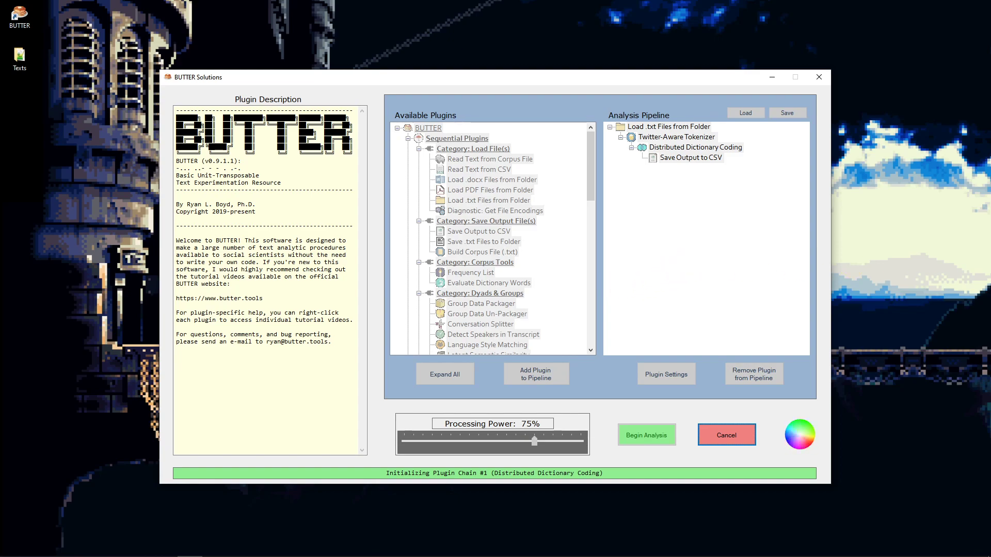
left_click(831, 137)
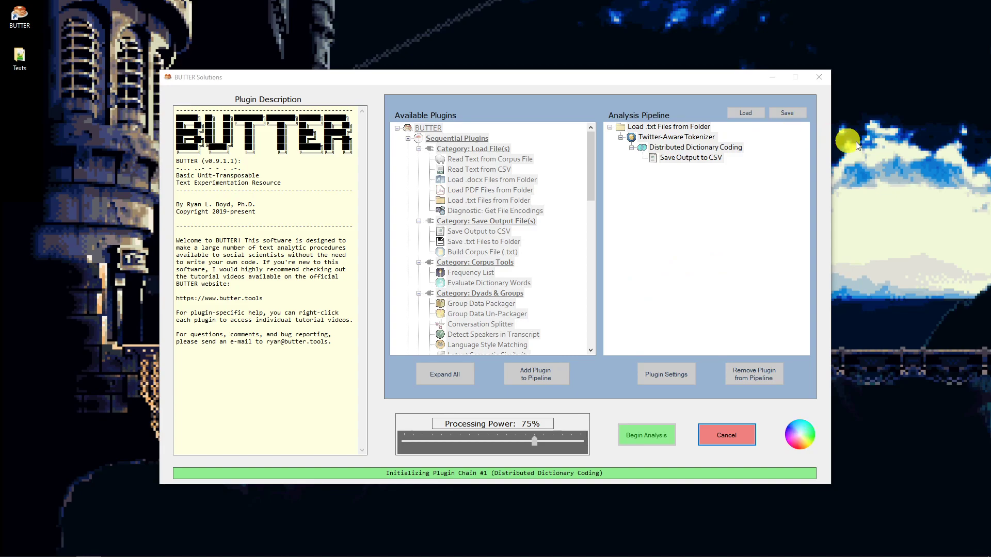
left_click_drag(365, 127, 990, 103)
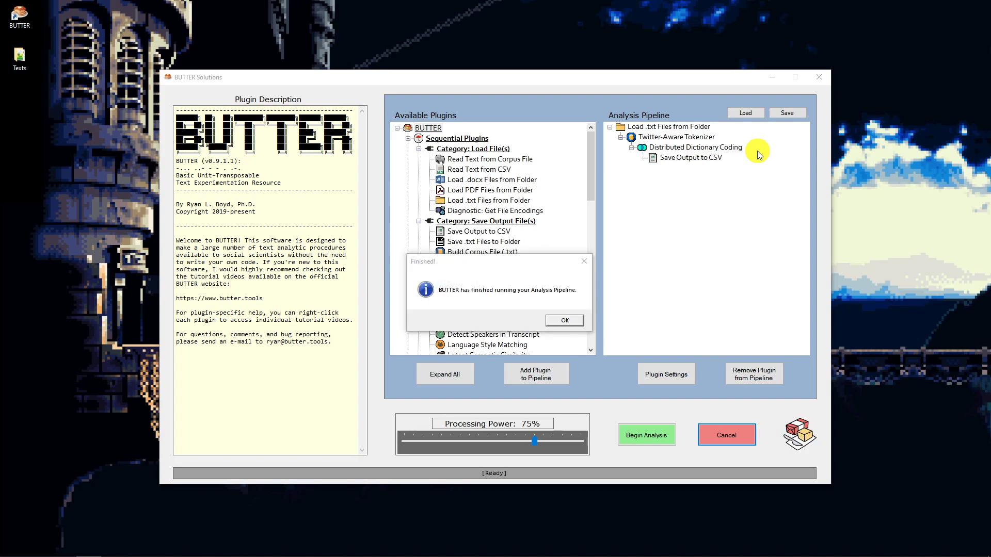
left_click(569, 318)
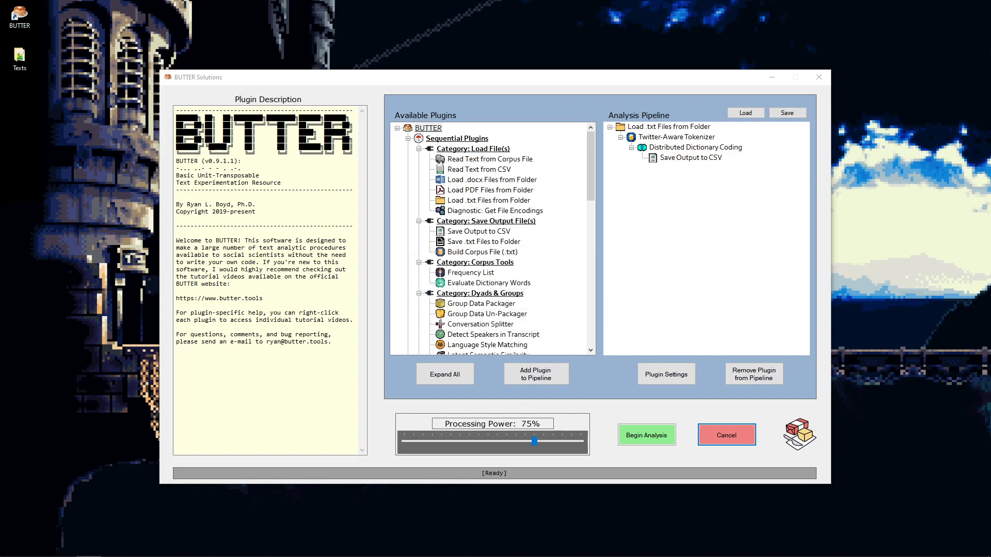
Step: Open BUTTER-CSVOutput-DDR.csv from the Texts folder in Excel and check the first word list's column header
left_click_drag(990, 127, 411, 75)
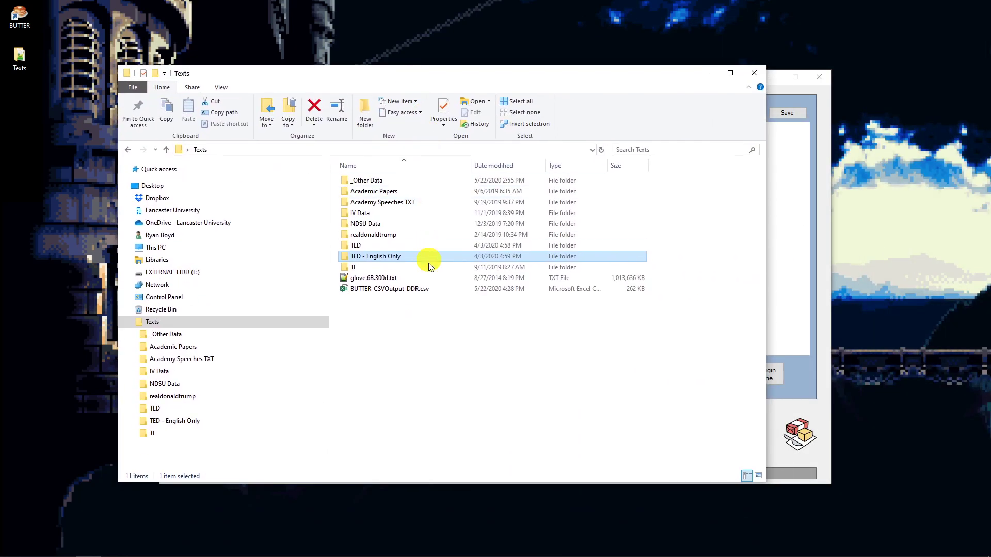
left_click(412, 290)
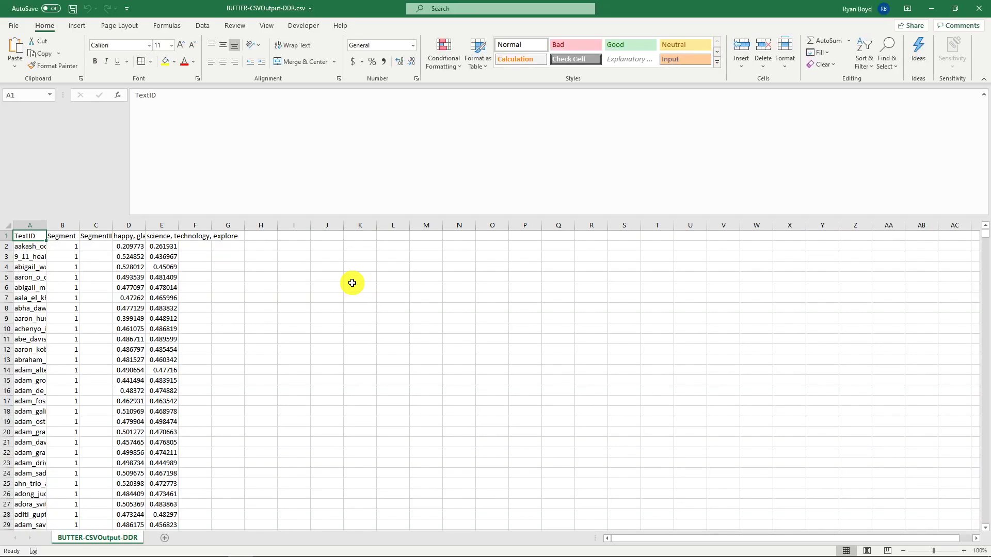
left_click(132, 237)
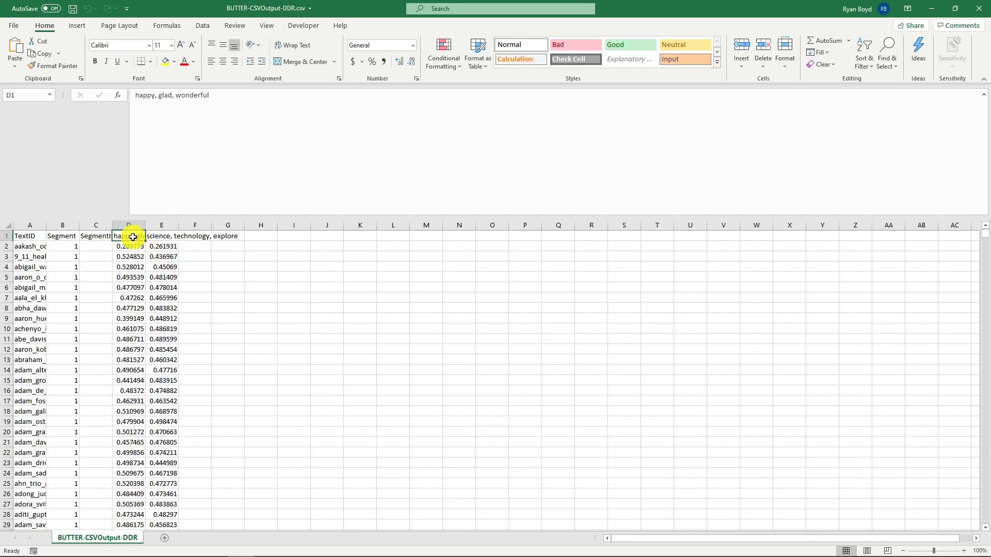
Step: Widen the TextID column and fit the two word-list score columns to their contents
left_click_drag(46, 226, 159, 225)
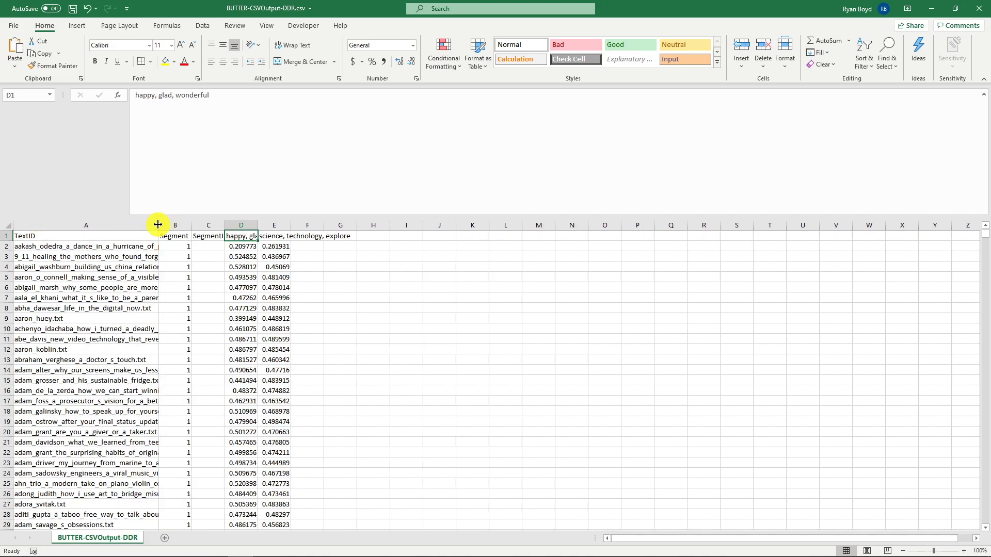
left_click(101, 246)
left_click(100, 257)
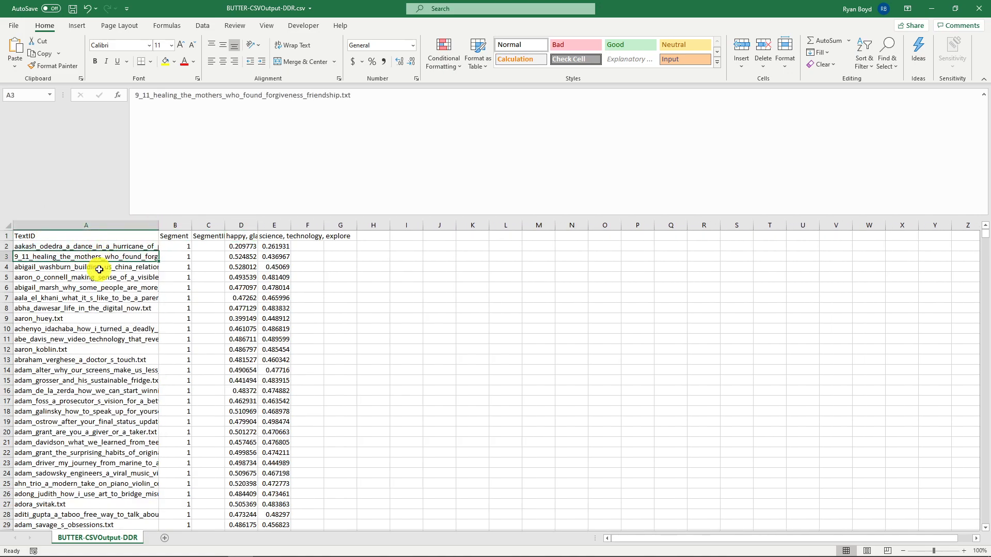
left_click(247, 247)
double_click(259, 226)
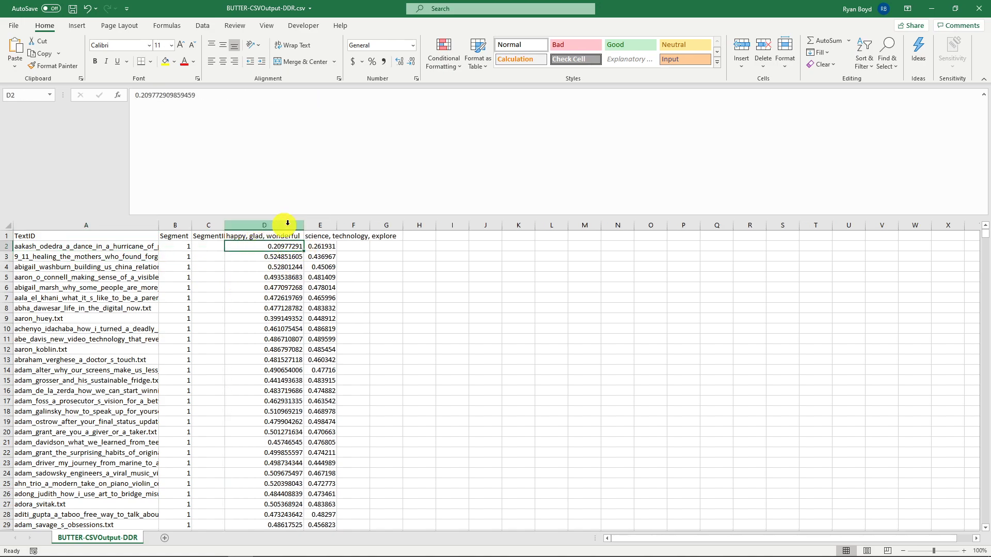
double_click(337, 226)
Step: Examine the headers of both word-list score columns and the first transcript's happiness score
left_click(265, 235)
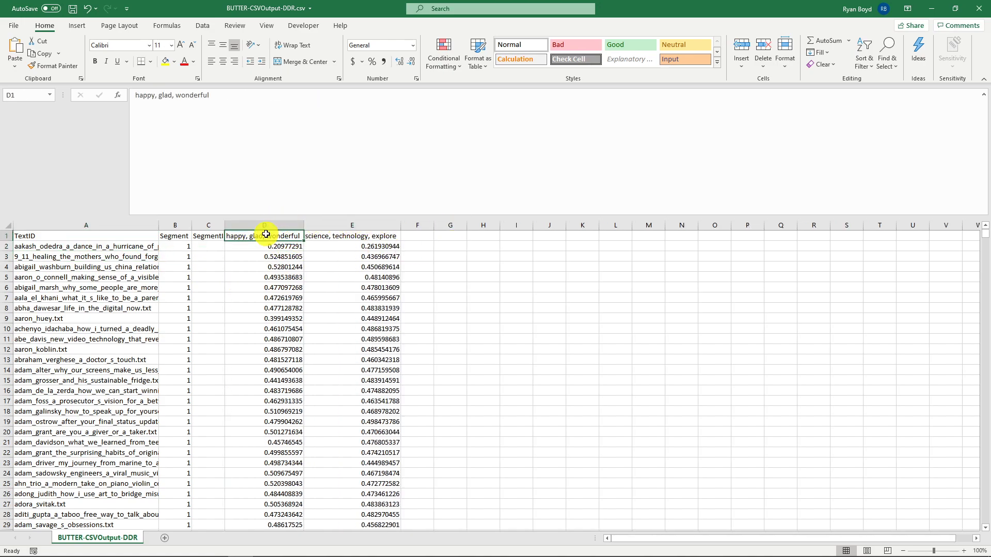
left_click(333, 237)
left_click(291, 242)
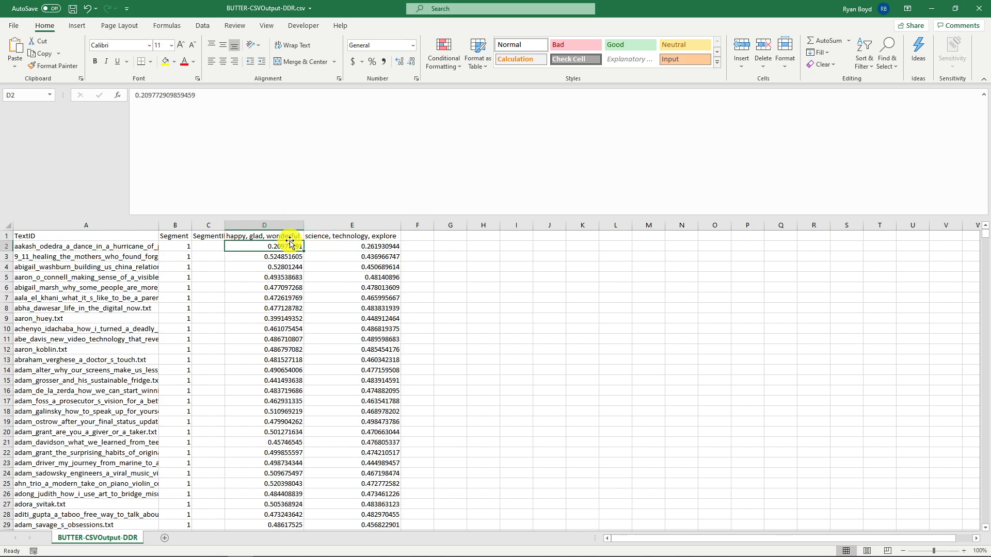
mouse_move(290, 243)
left_mouse_down()
mouse_move(338, 243)
mouse_move(290, 244)
left_mouse_up()
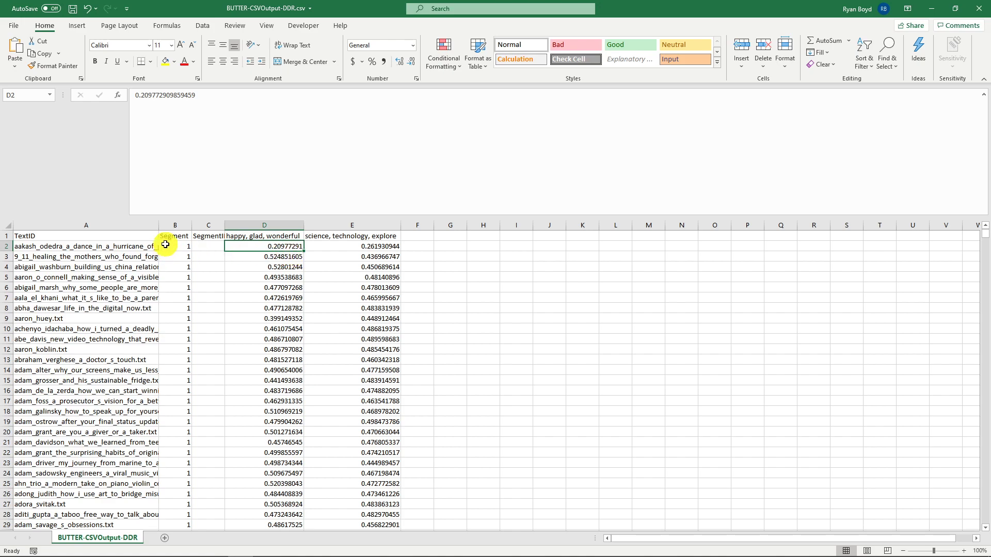
Step: Widen the TextID column further and examine the "happy, glad, wonderful" scores of the first transcripts
left_click_drag(159, 226, 236, 225)
left_click(365, 260)
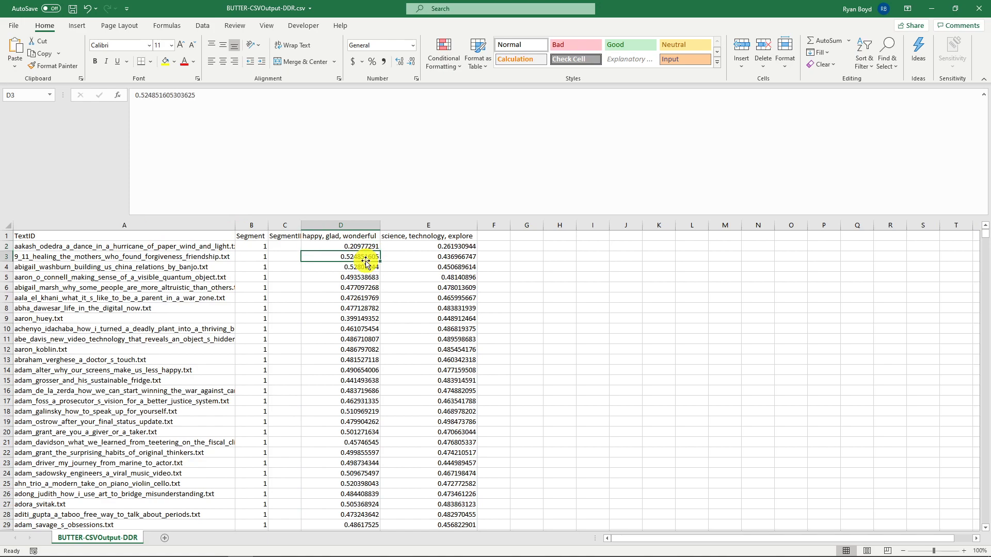
left_click(370, 246)
left_click_drag(370, 247, 369, 397)
left_click(369, 277)
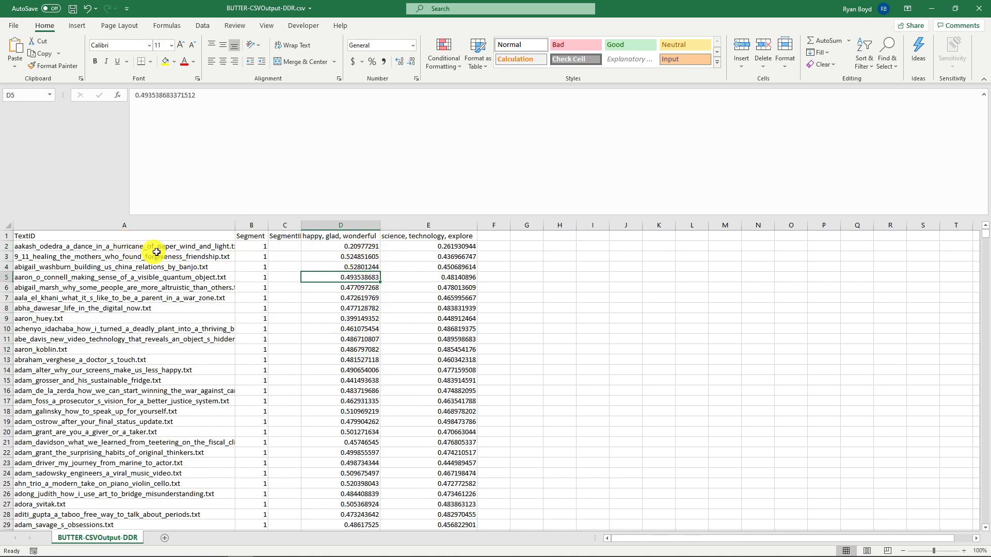
left_click(336, 247)
left_click_drag(336, 248, 354, 279)
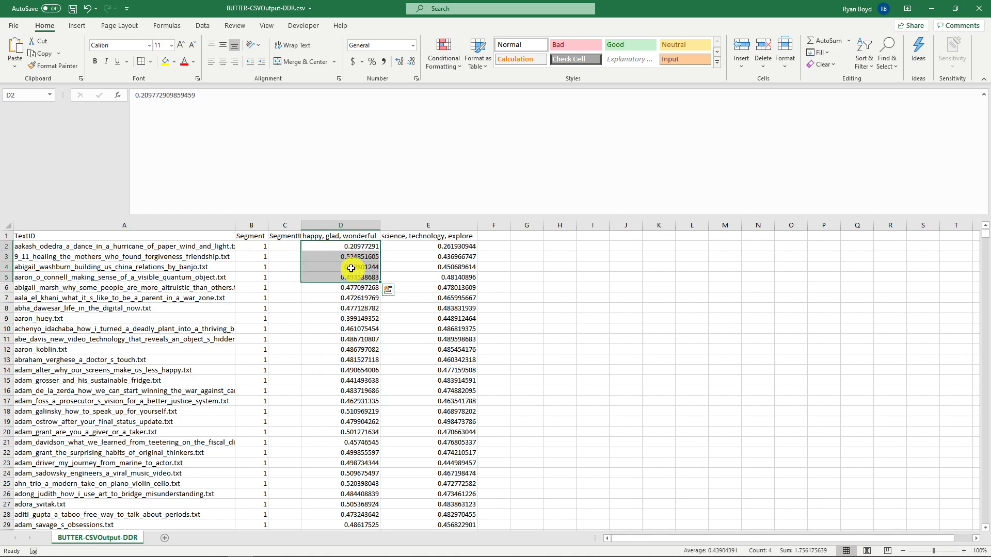
left_click(341, 236)
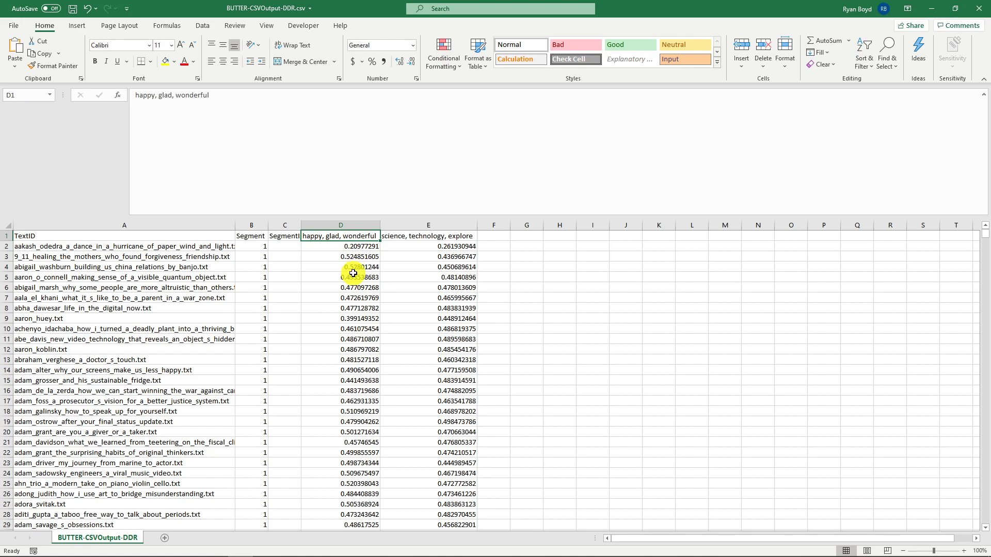
Step: Compare the happiness and science scores of the first few transcripts
left_click(364, 248)
left_click(442, 246)
mouse_move(455, 253)
left_mouse_down()
mouse_move(459, 431)
mouse_move(457, 251)
left_mouse_up()
left_click(456, 256)
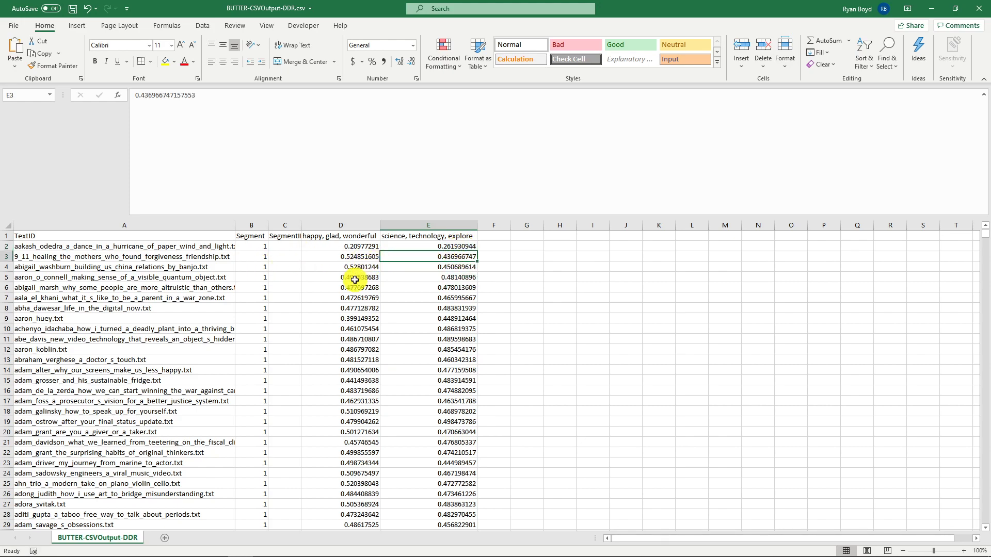
Step: Sort the results by the "science, technology, explore" column from largest to smallest and check the top score
left_click(463, 279)
left_click(203, 26)
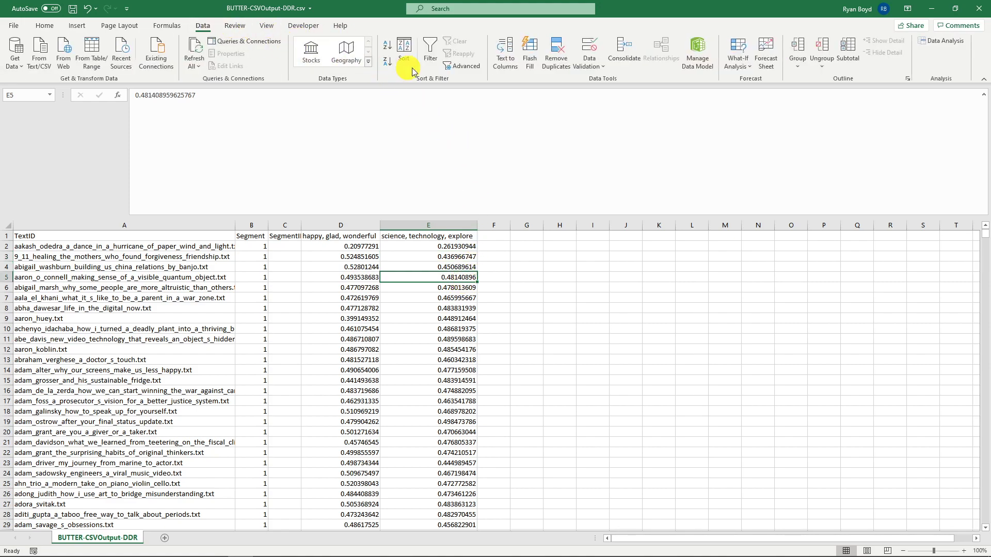
left_click(388, 63)
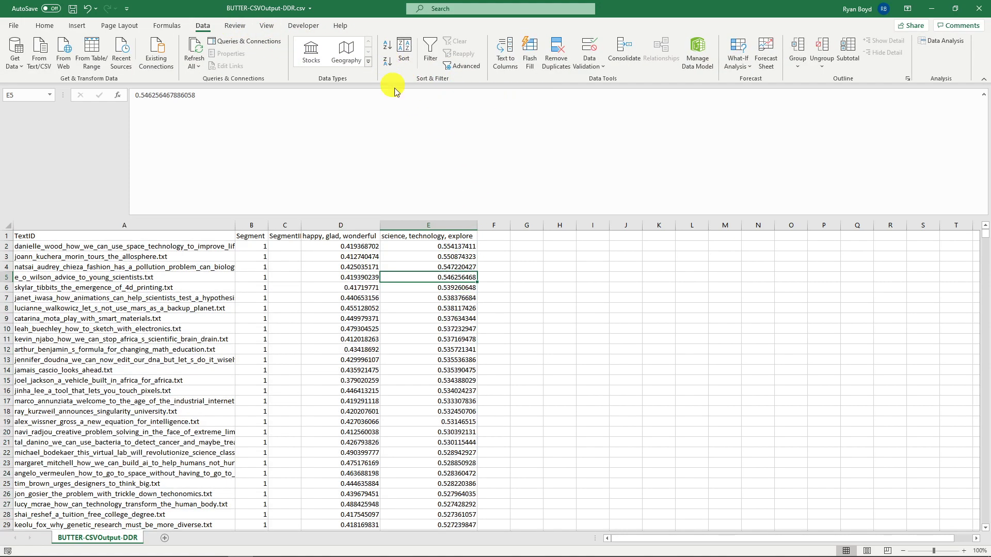
left_click(444, 243)
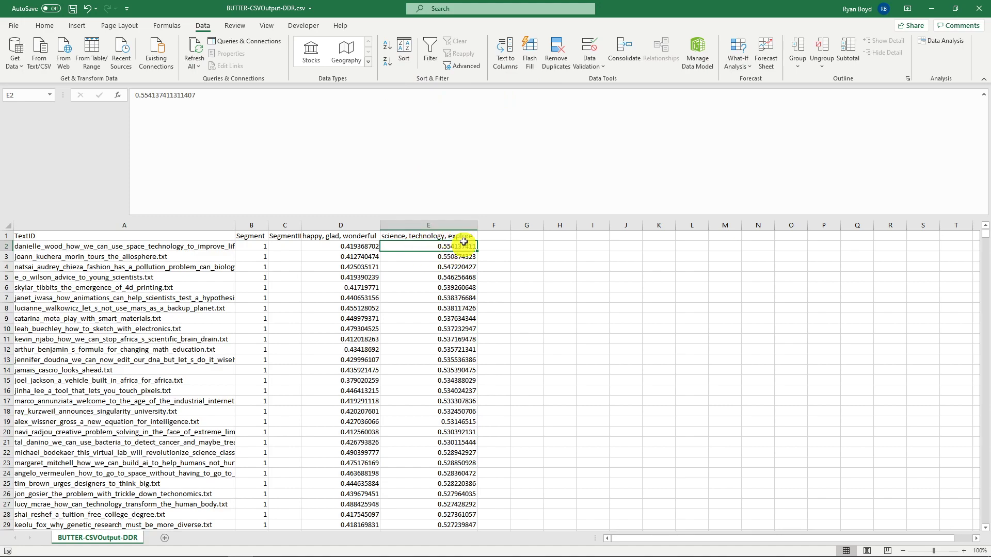
left_click(417, 237)
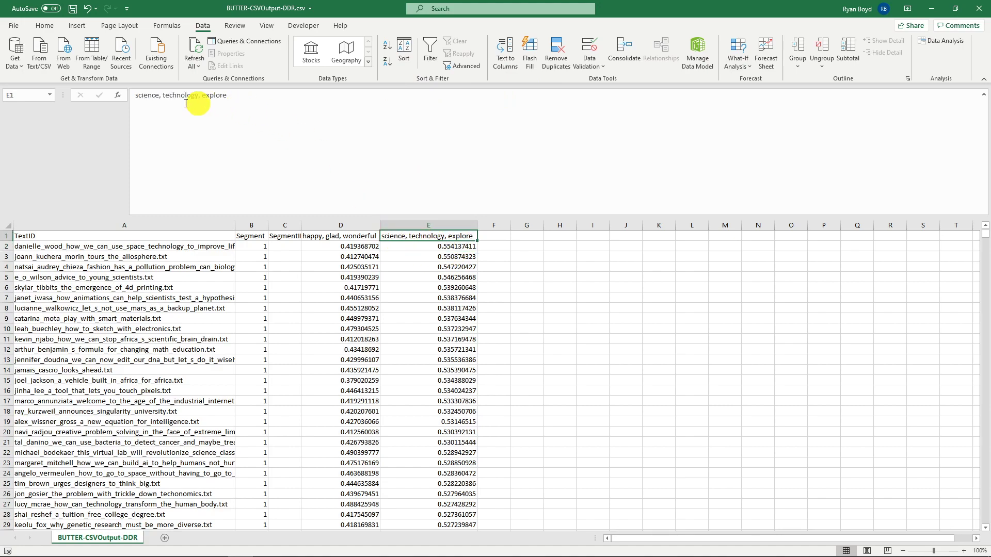
Step: Widen the TextID column to show full file names and examine the top science-ranked talk's title and both scores
left_click(48, 245)
left_click_drag(235, 225, 344, 221)
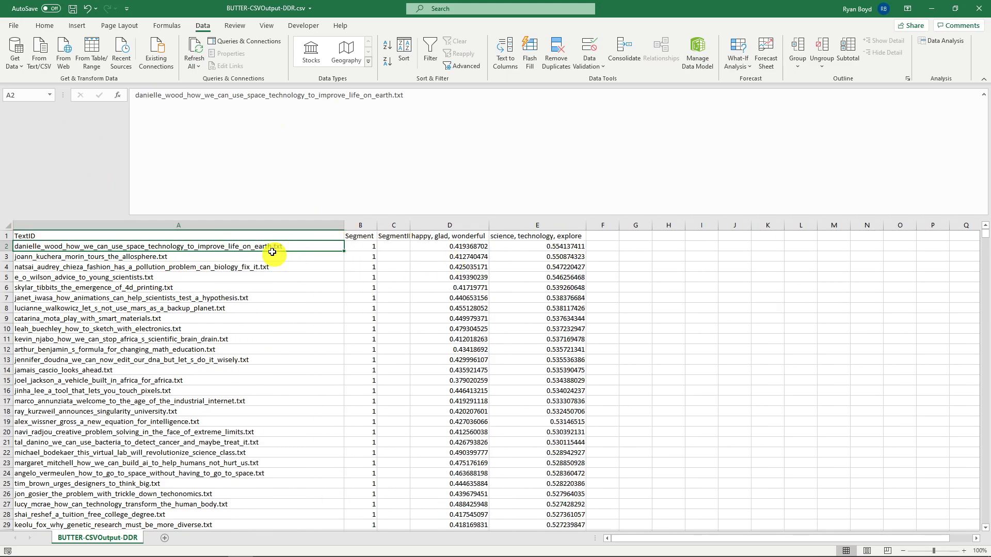
double_click(128, 247)
left_click_drag(65, 249, 271, 248)
left_click(272, 247)
left_click(477, 246)
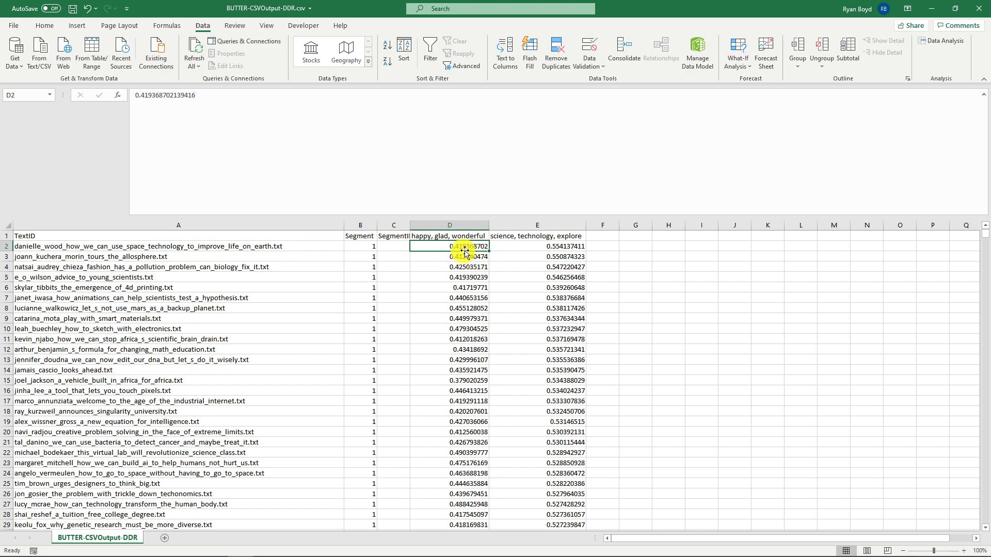
left_click(557, 248)
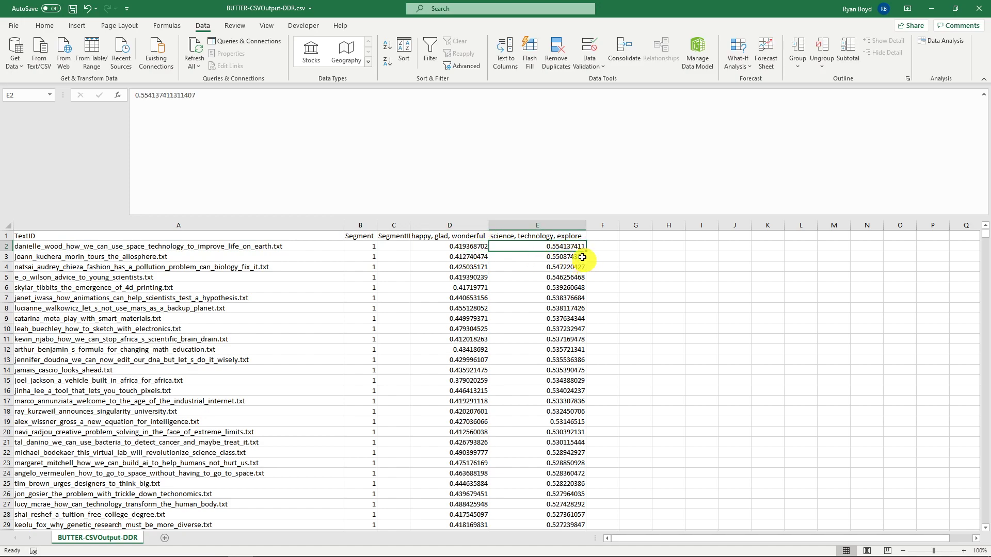
Step: Browse down the ranking, then re-sort the results by the science column from smallest to largest
scroll(526, 325, "down", 15)
scroll(513, 385, "up", 15)
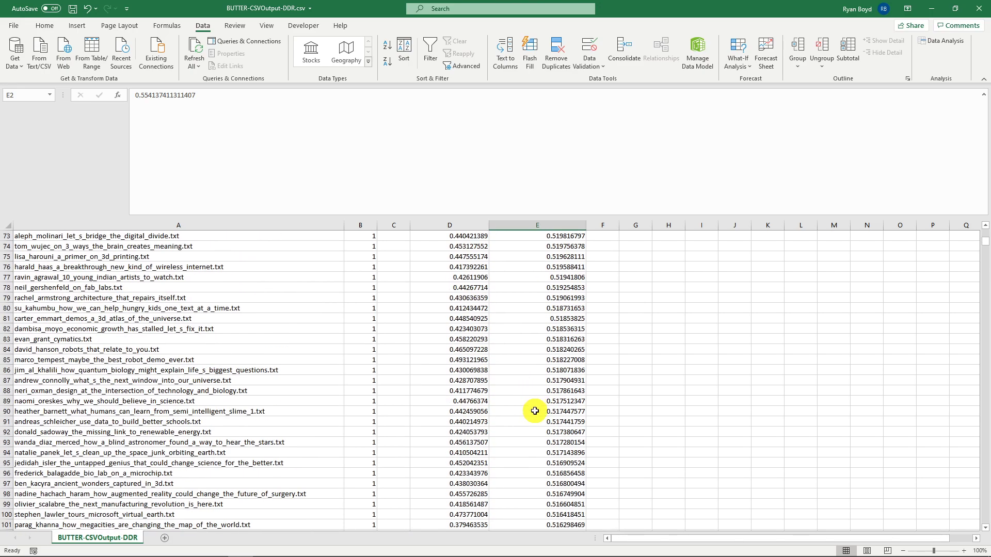
left_click(387, 45)
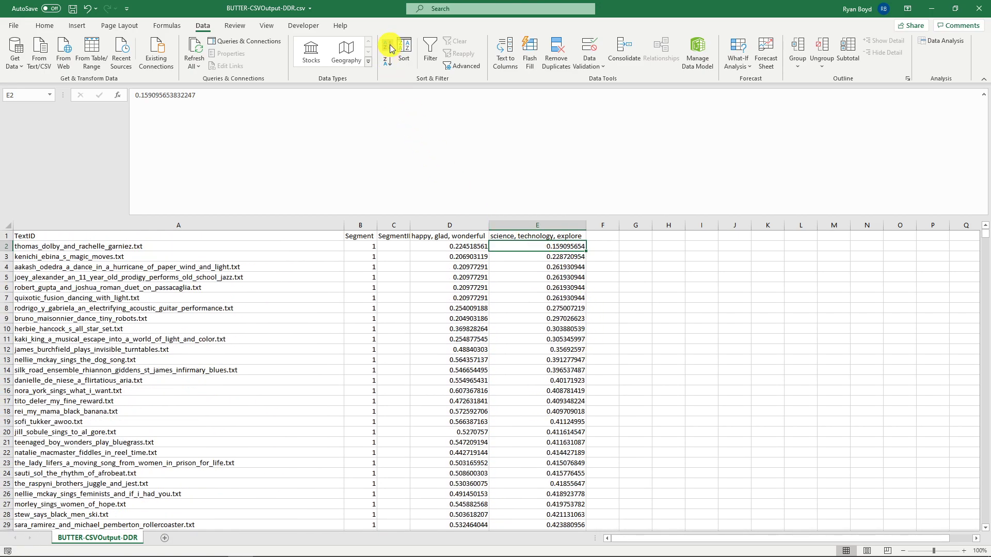
Step: Examine the titles and science scores of the lowest-ranked transcripts
left_click(129, 247)
left_click(122, 258)
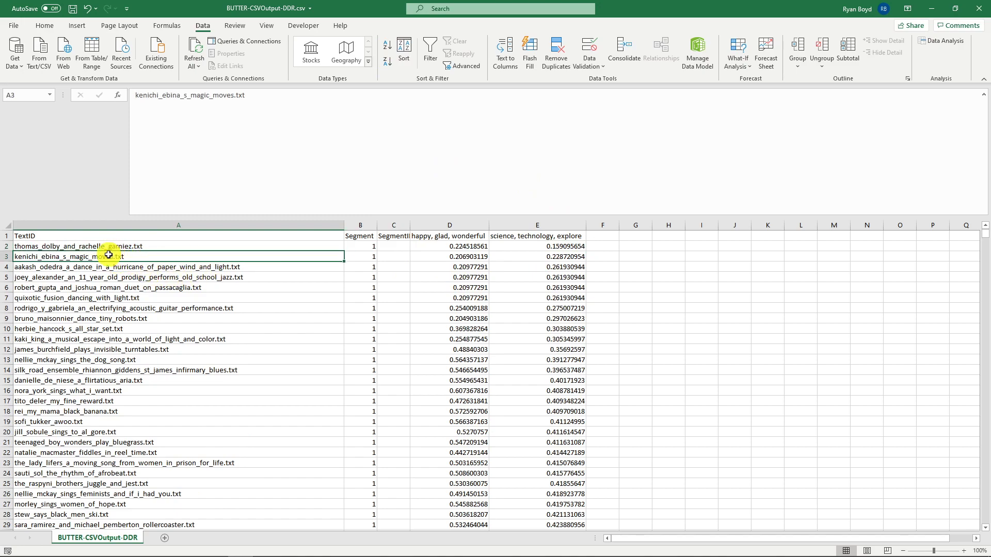
left_click(541, 255)
left_click_drag(541, 255, 194, 254)
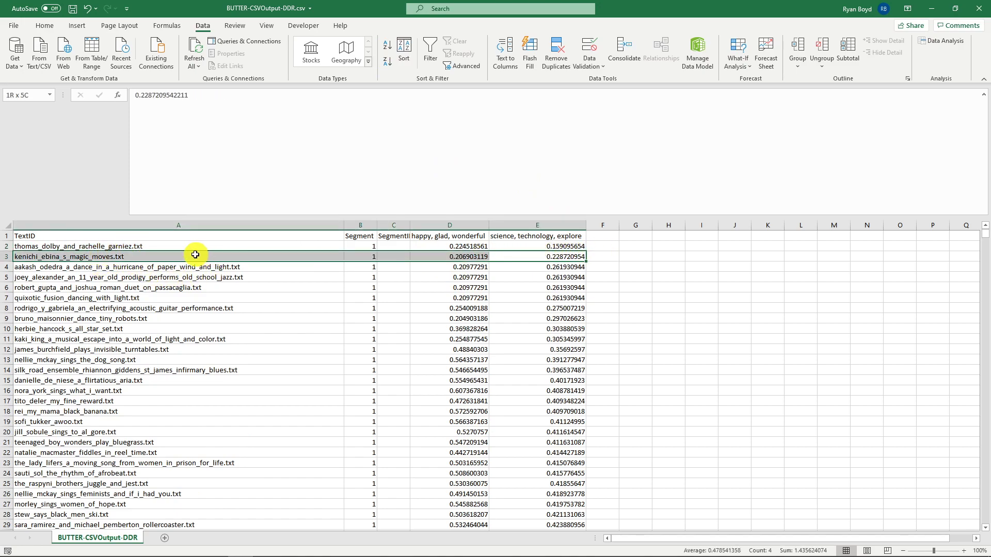
left_click(529, 236)
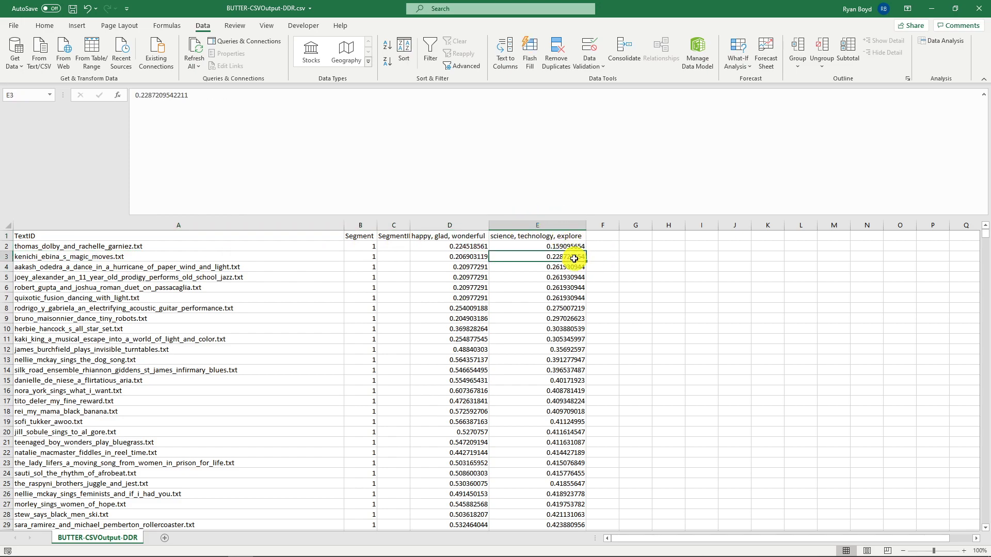
left_click_drag(574, 258, 303, 258)
left_click(232, 265)
left_click(235, 277)
left_click(99, 267)
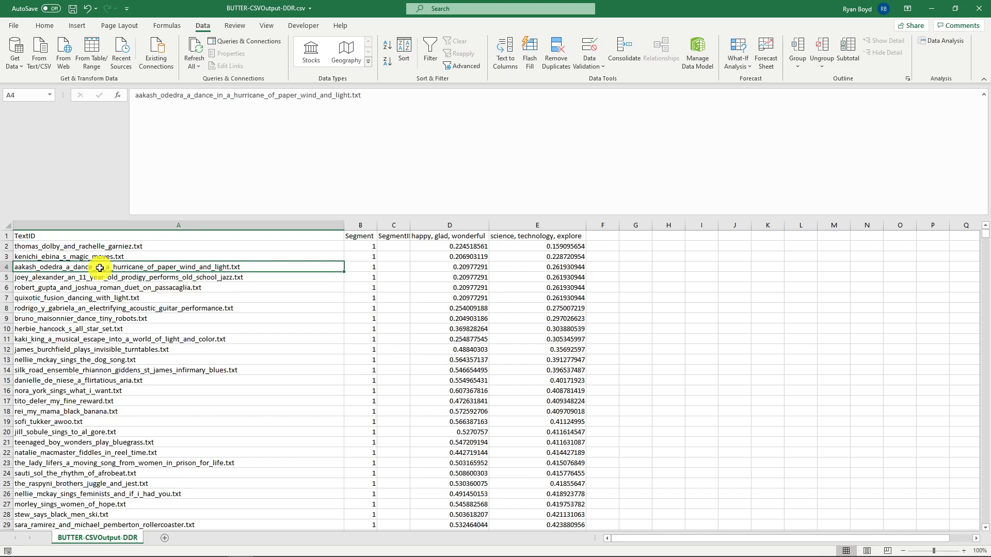
left_click(86, 258)
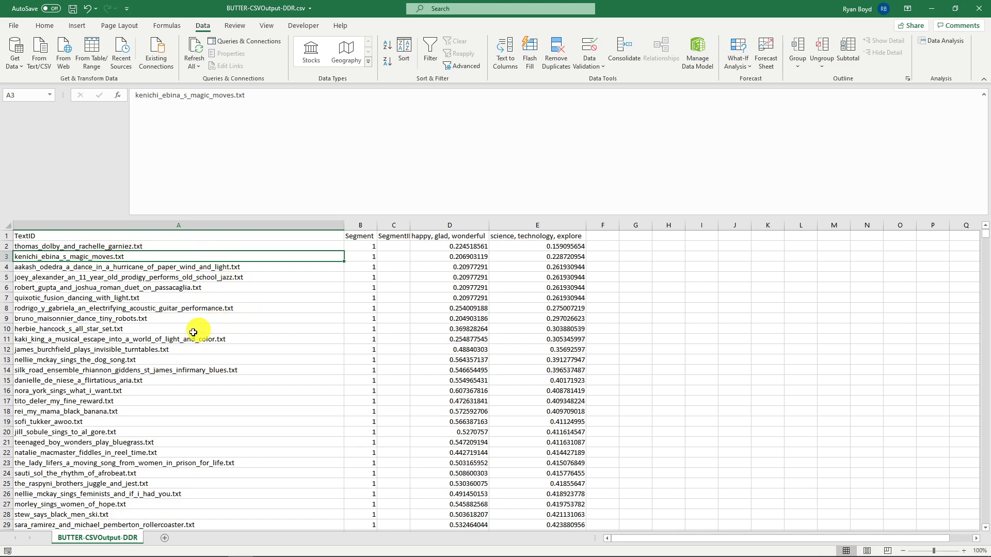
Step: Sort the results by the science score column from largest to smallest again
left_click(548, 268)
left_click(548, 246)
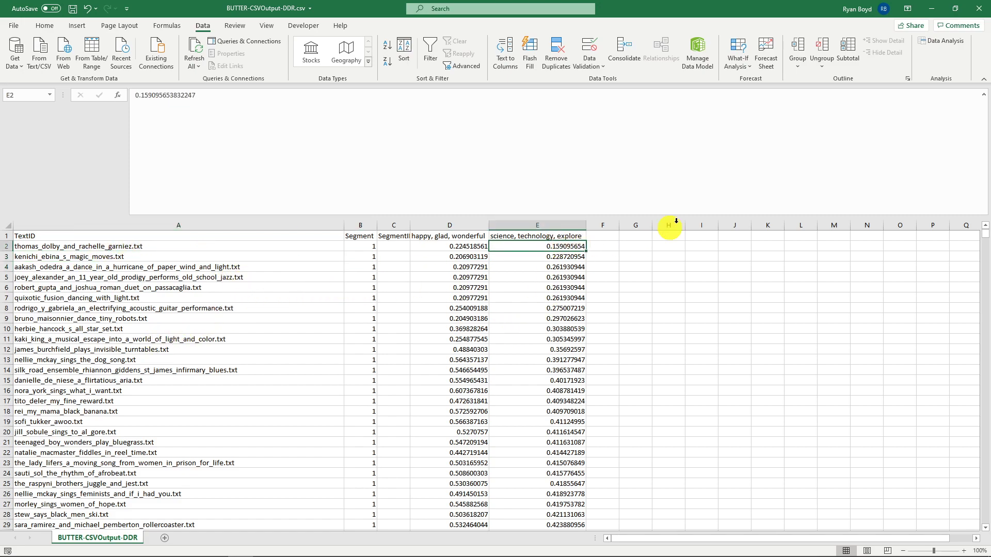
left_click(391, 66)
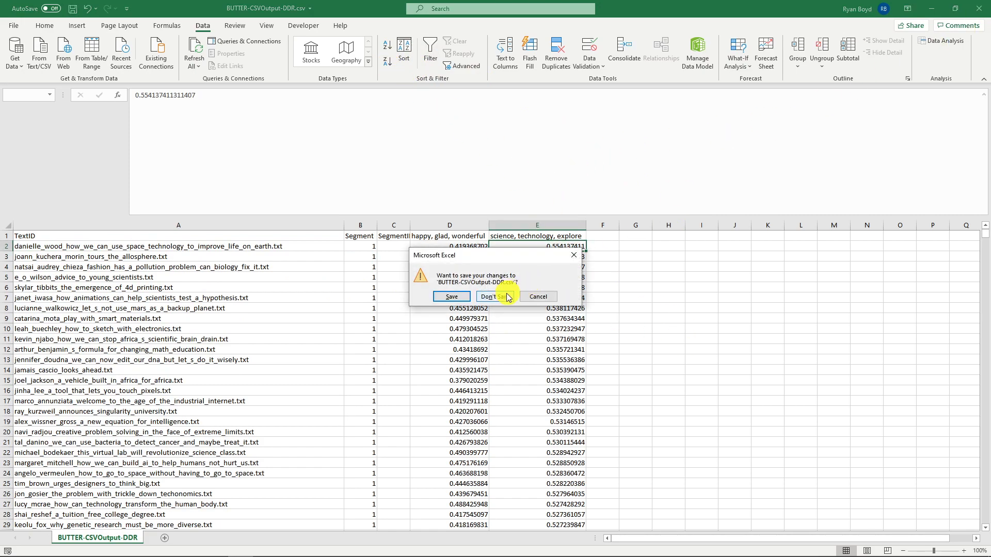
Step: Close the results workbook without saving its changes and clear the file selection in the Texts folder
left_click_drag(510, 259, 231, 270)
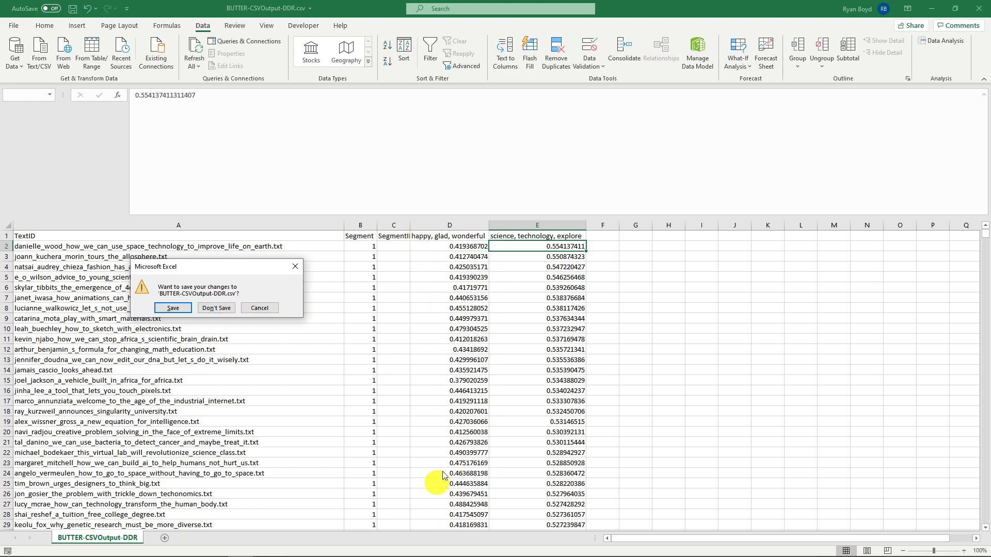
left_click(230, 309)
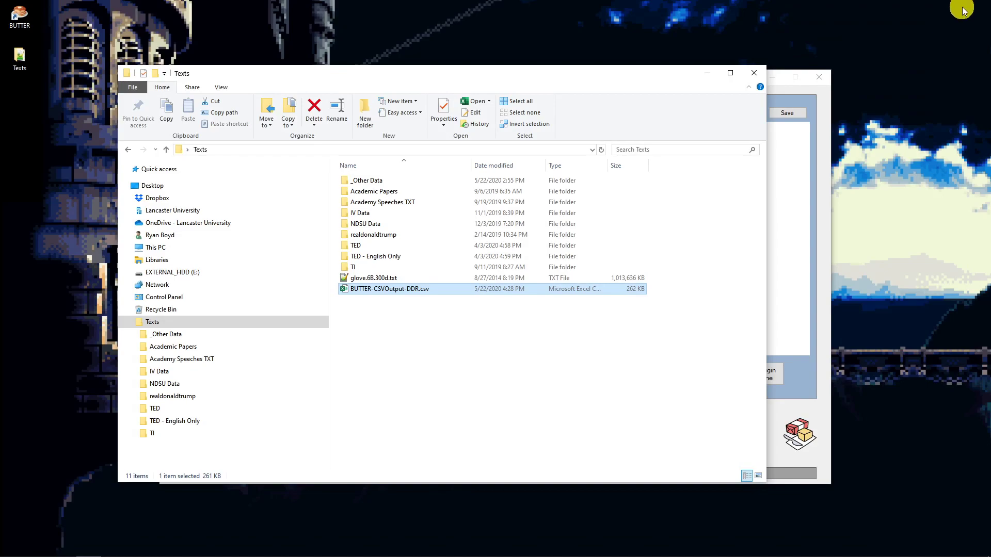
left_click(470, 334)
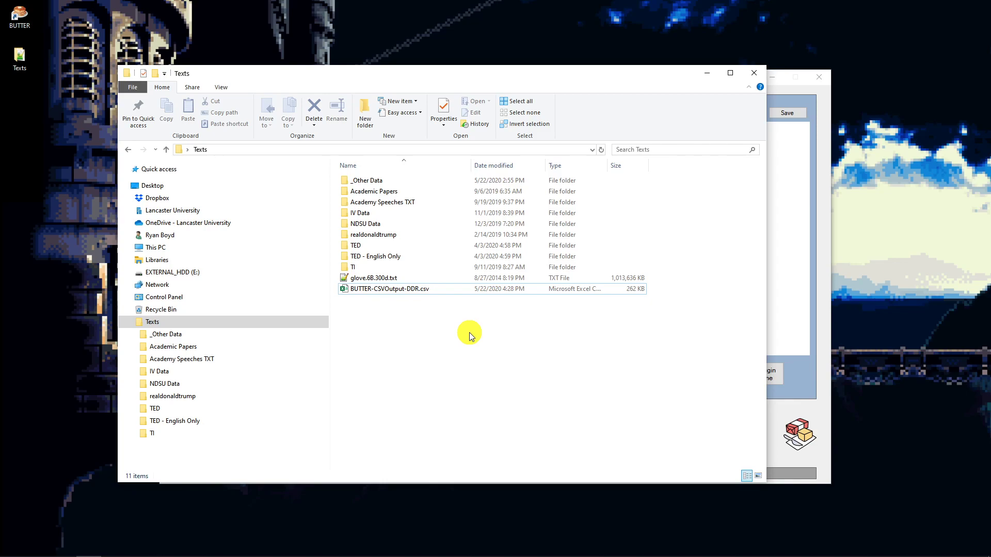
left_click(391, 299)
Step: Switch back to BUTTER and browse the available plugins to the Language Analysis category
left_click(816, 202)
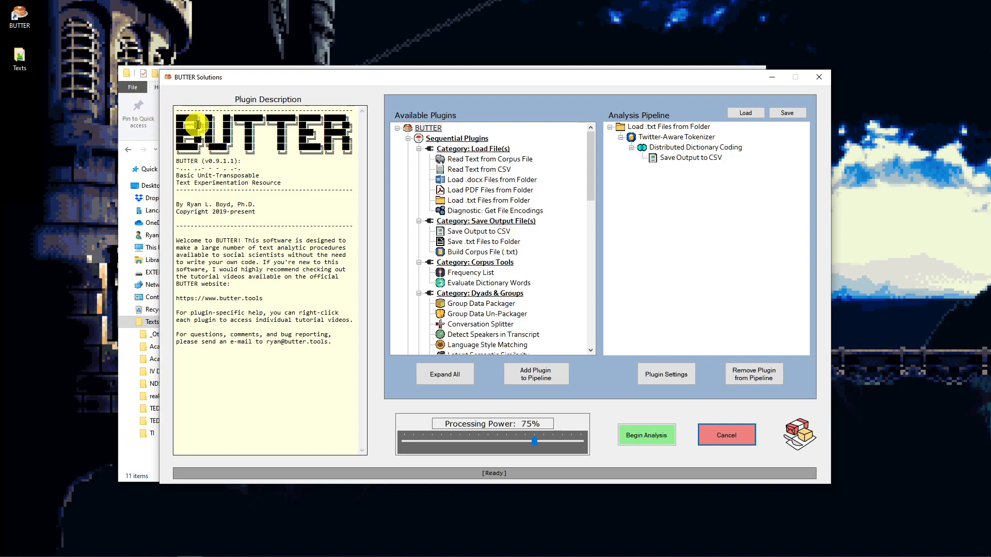
scroll(483, 233, "down", 6)
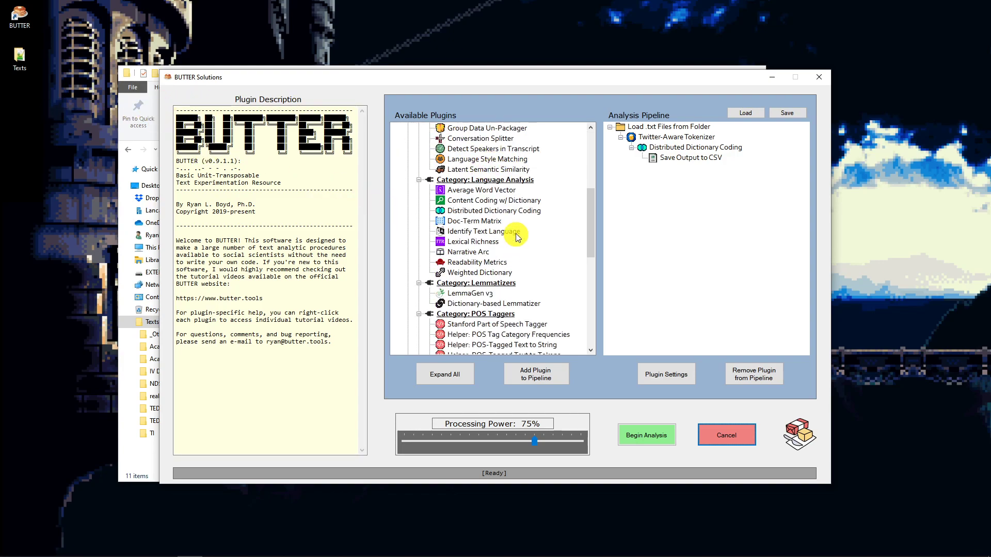